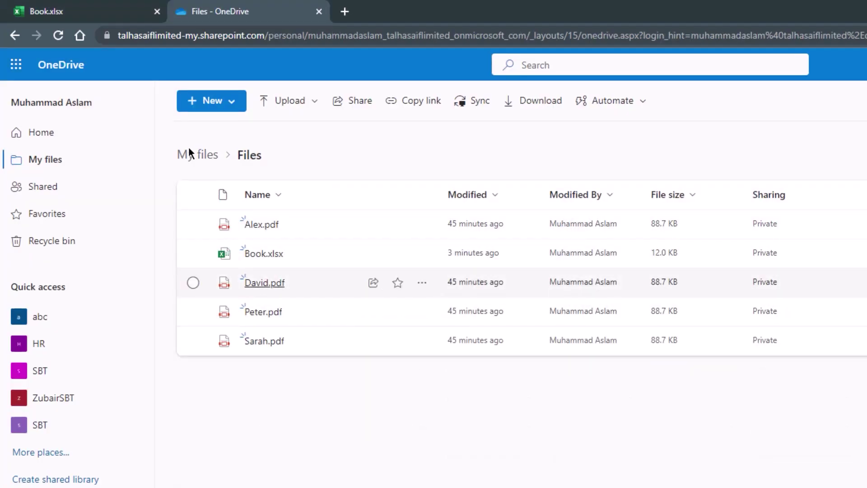
# Step: Look over the Book.xlsx workbook and the OneDrive file list
pyautogui.click(98, 18)
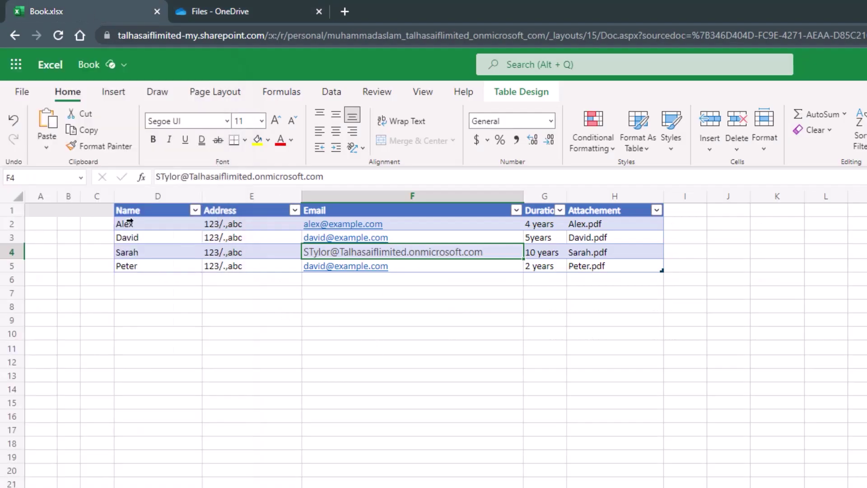
pyautogui.click(252, 6)
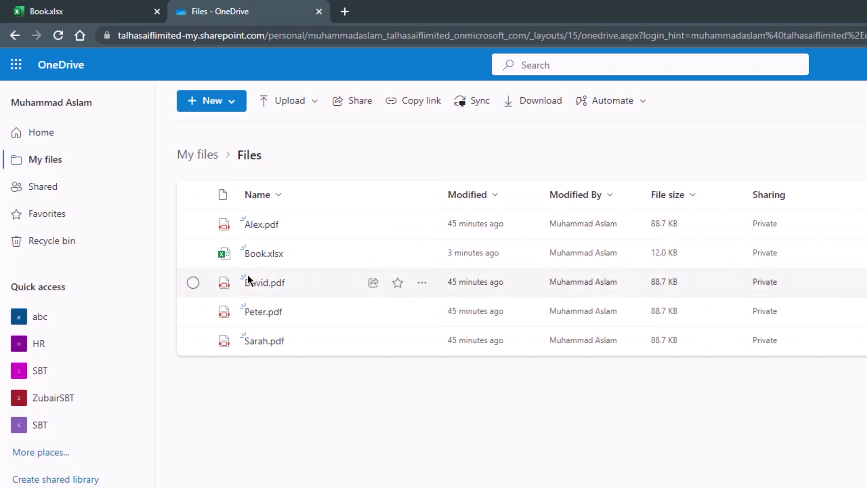
pyautogui.click(112, 6)
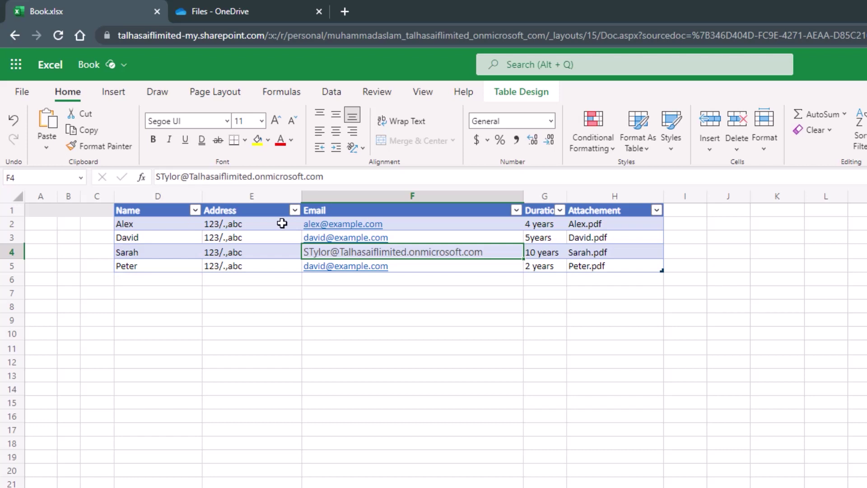
pyautogui.click(250, 8)
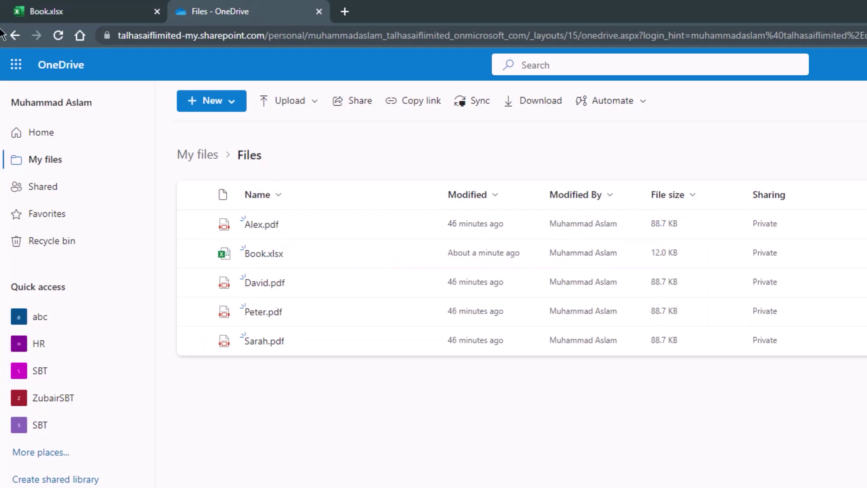
# Step: Create an instant cloud flow named 'Mail merge with Excel' using the 'For a selected row' trigger
pyautogui.click(20, 68)
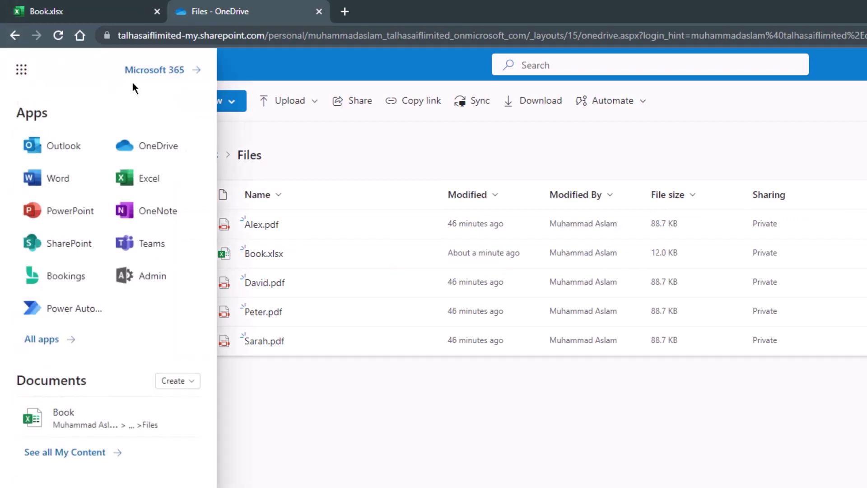
pyautogui.click(74, 308)
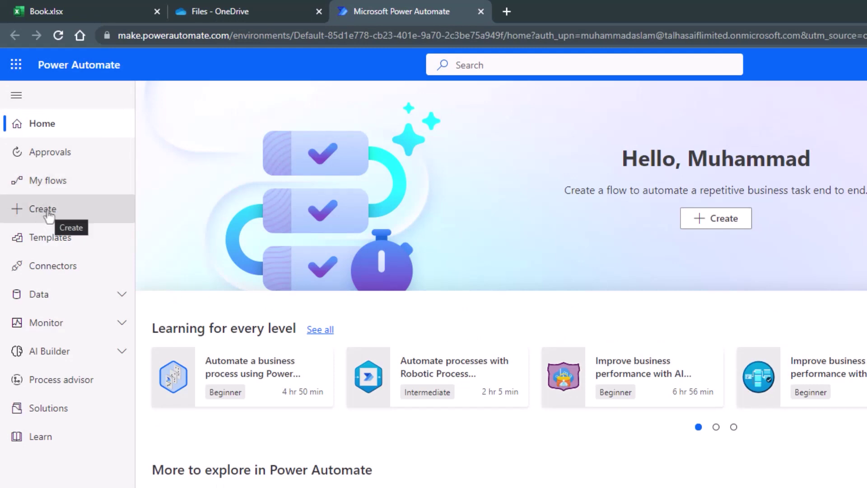
pyautogui.click(45, 186)
pyautogui.click(193, 96)
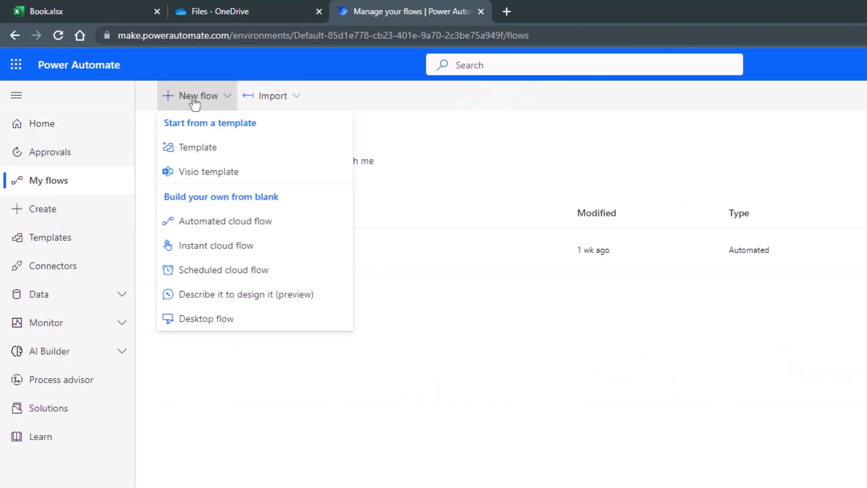
pyautogui.click(216, 245)
pyautogui.write('Mail merge with Excel')
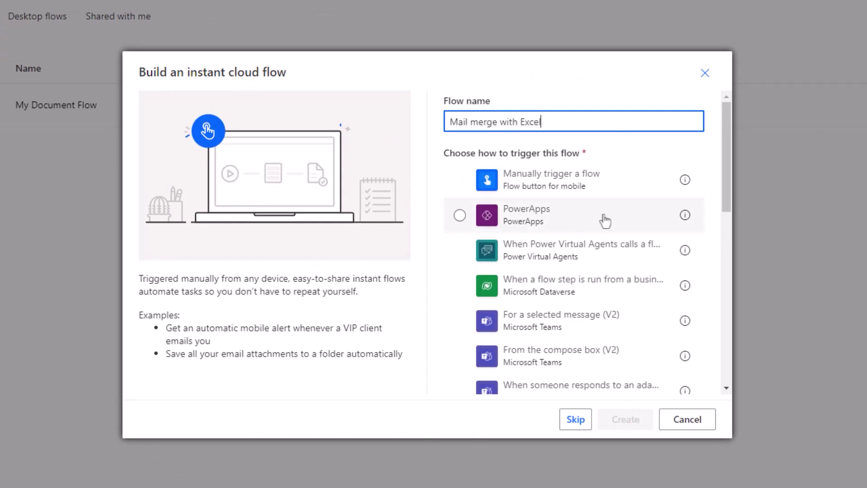
pyautogui.scroll(-8, 604, 220)
pyautogui.scroll(-3, 605, 220)
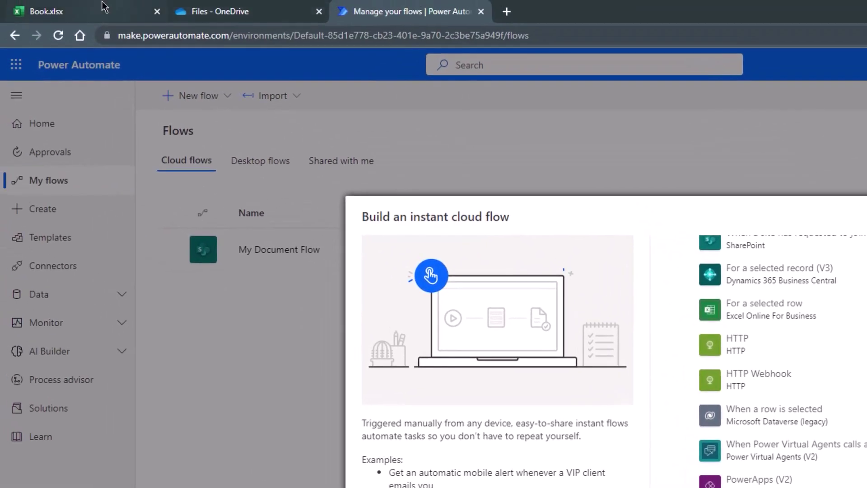
pyautogui.click(46, 11)
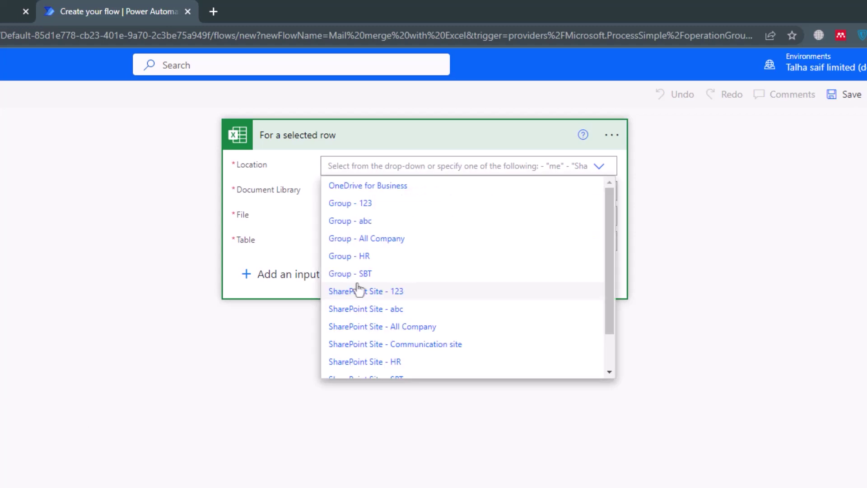
# Step: Set the trigger's location to OneDrive for Business and its document library to OneDrive
pyautogui.click(345, 188)
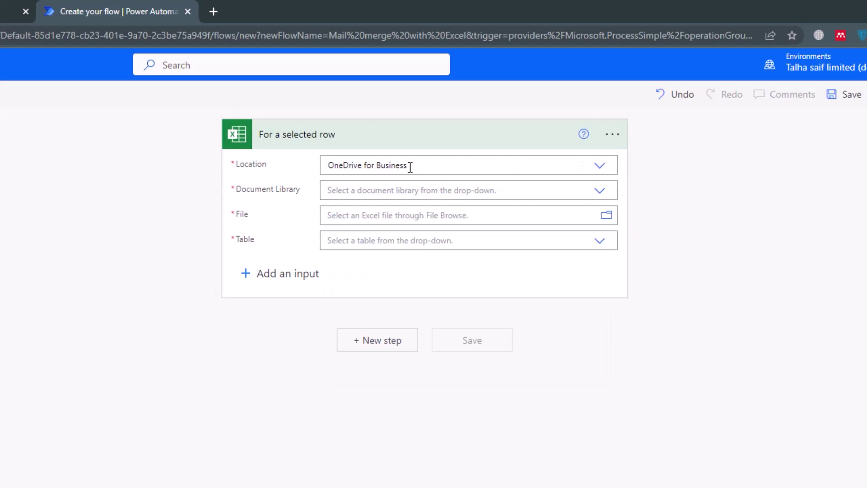
pyautogui.click(604, 194)
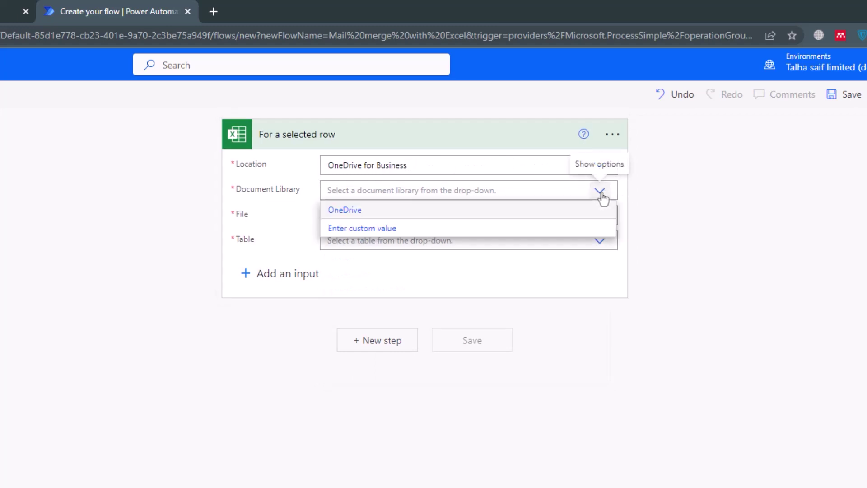
pyautogui.click(352, 213)
pyautogui.click(38, 14)
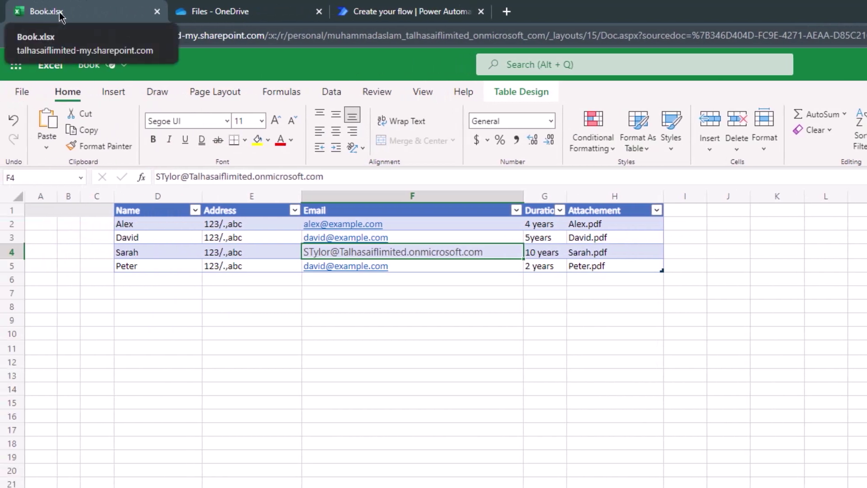
pyautogui.click(382, 7)
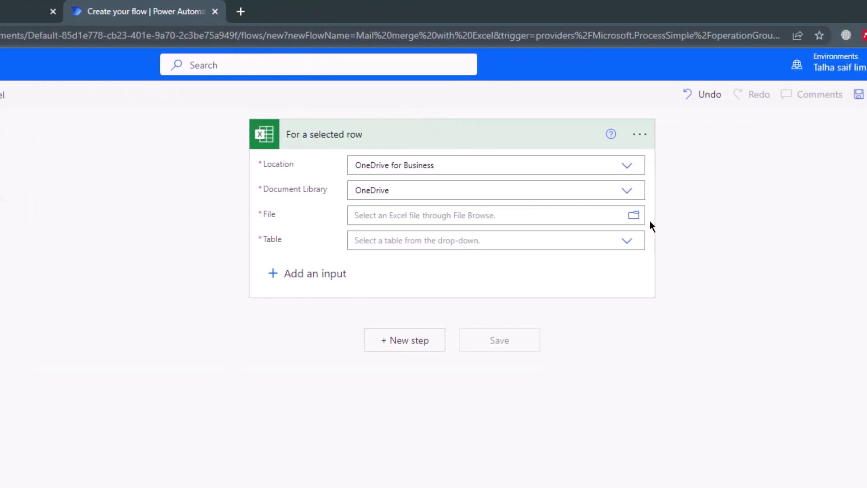
# Step: Point the trigger at the file /Files/Book.xlsx and its table MY_Table
pyautogui.click(610, 215)
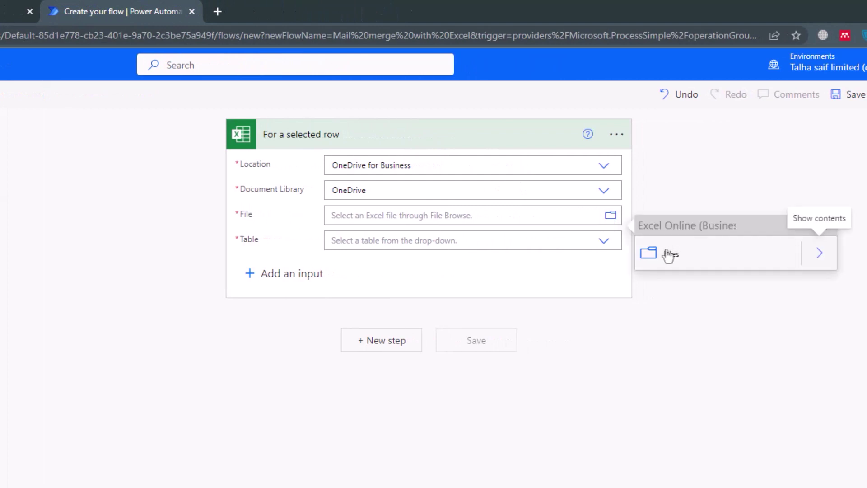
pyautogui.click(668, 256)
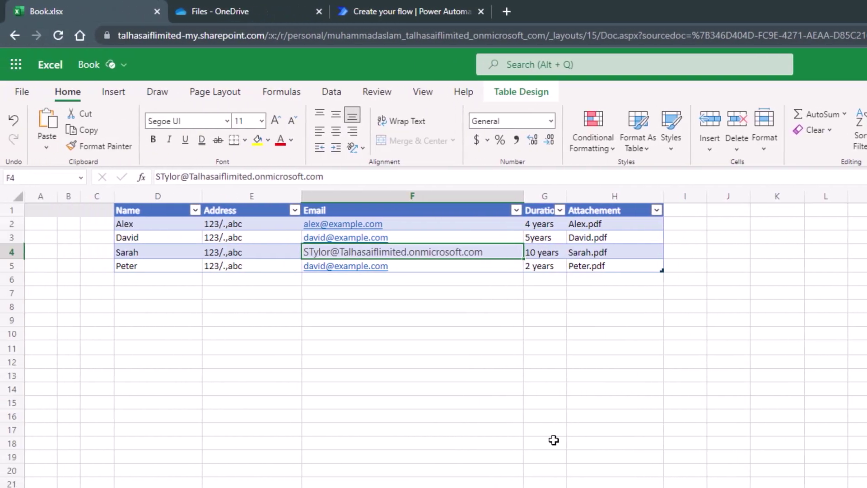
pyautogui.click(361, 11)
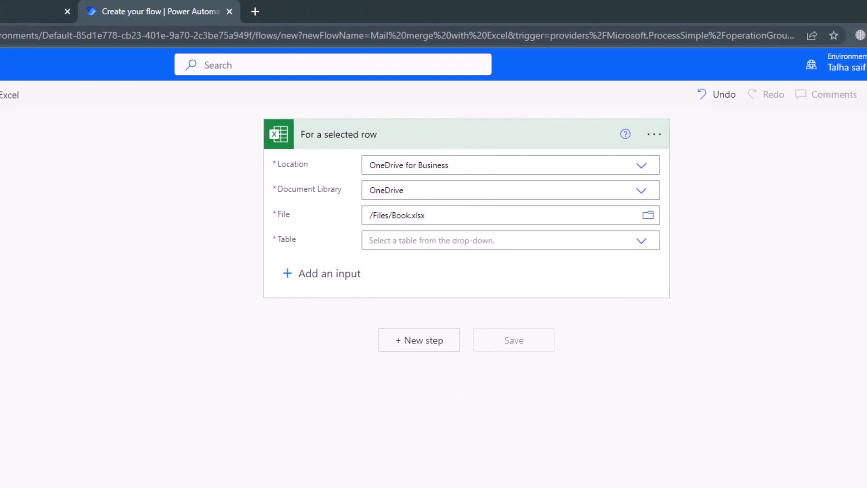
pyautogui.click(601, 244)
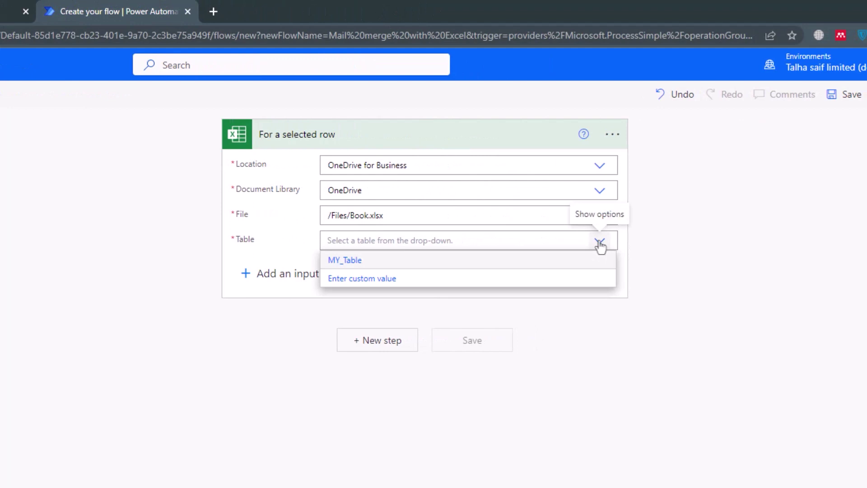
pyautogui.click(343, 261)
pyautogui.click(49, 12)
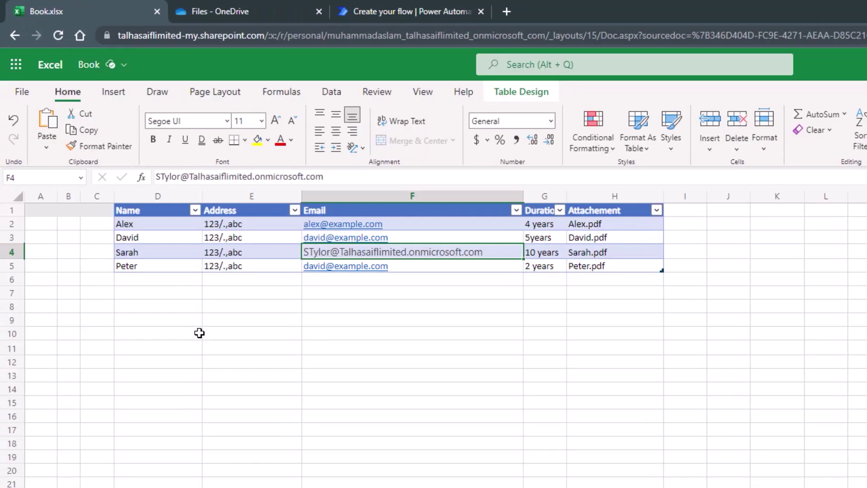
pyautogui.hotkey('ctrl', 'shift', 'Tab')
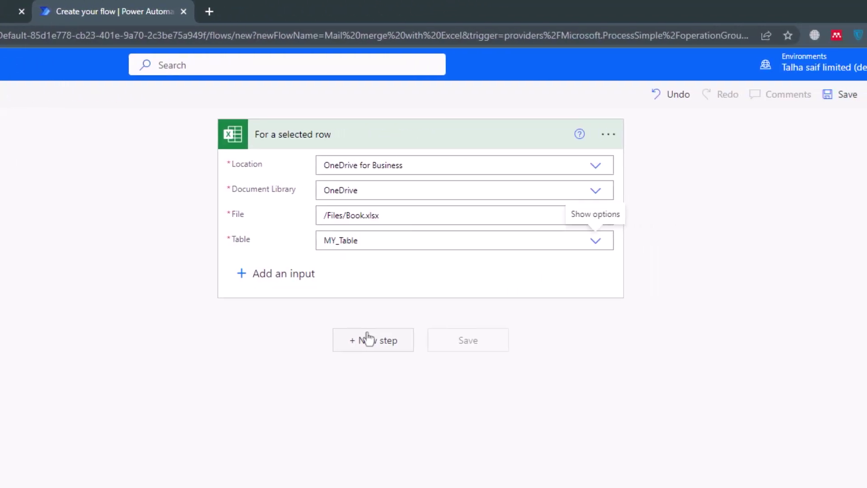
# Step: Add a OneDrive for Business 'List files in folder' action after the trigger
pyautogui.click(373, 347)
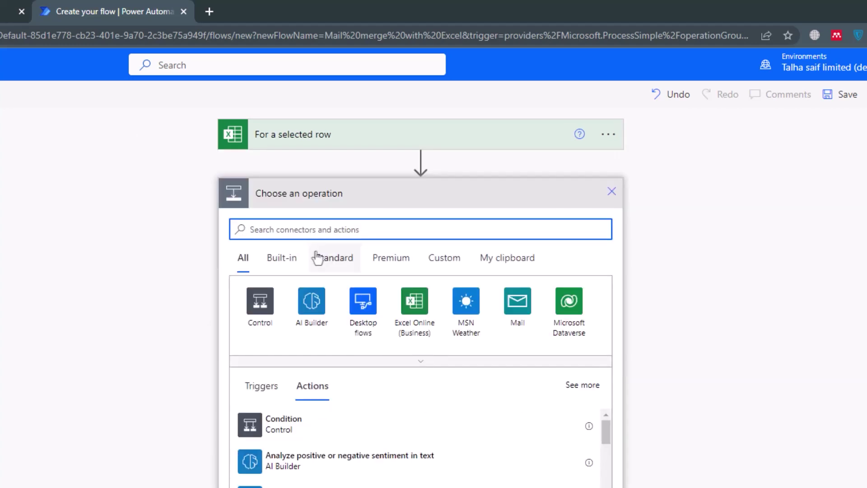
pyautogui.hotkey('ctrl', 'Tab')
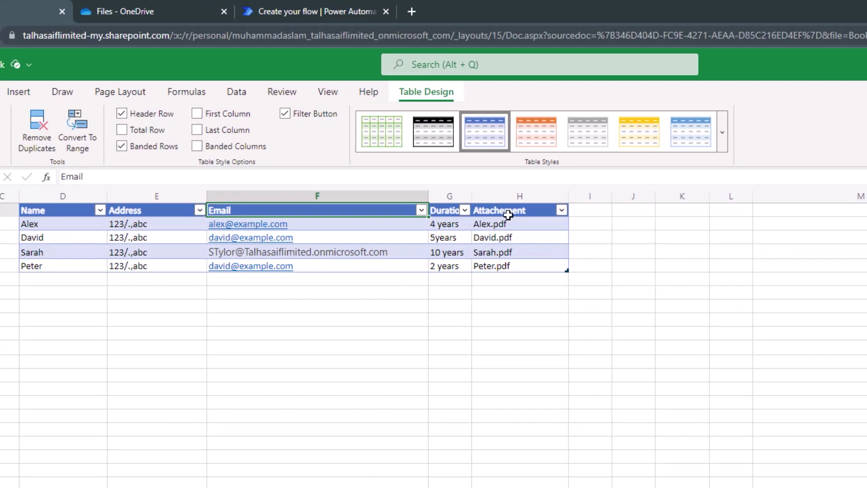
pyautogui.hotkey('ctrl', 'Tab')
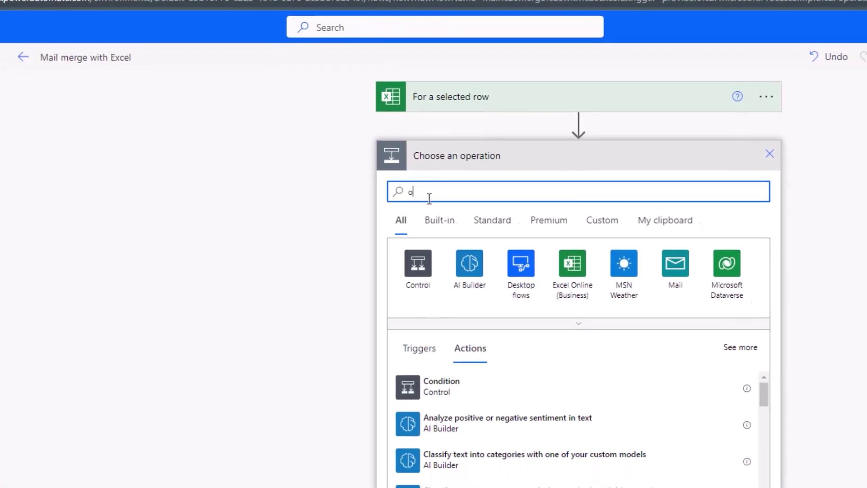
pyautogui.write('nedr')
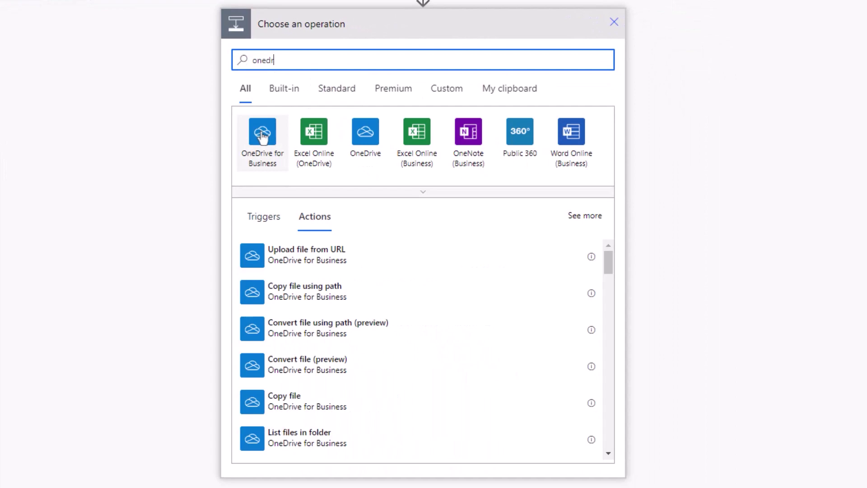
pyautogui.click(262, 135)
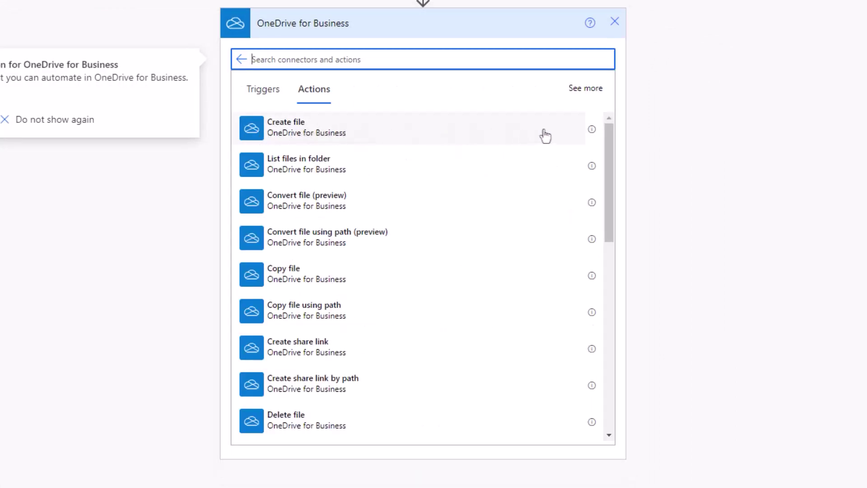
pyautogui.click(302, 179)
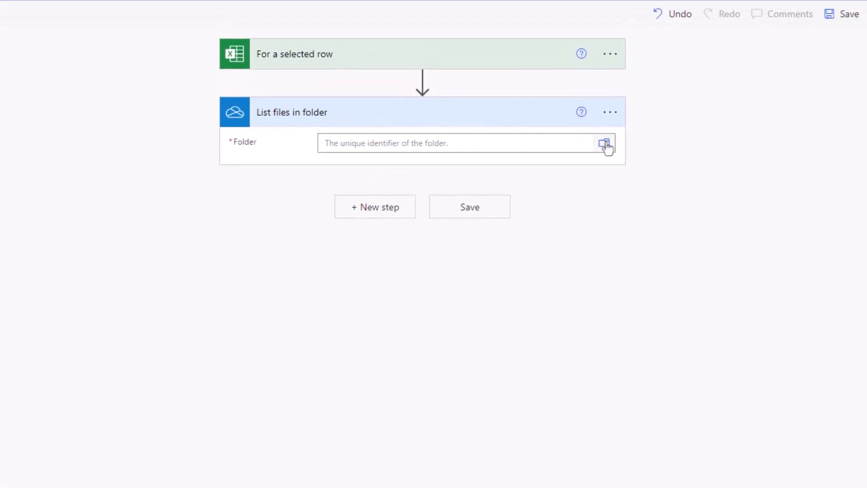
# Step: Set the listing folder to /Files and start another new step
pyautogui.click(605, 144)
pyautogui.click(811, 181)
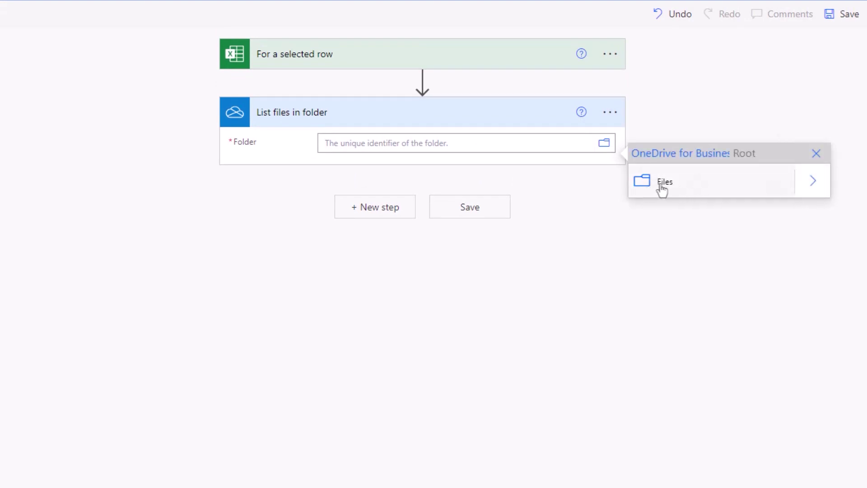
pyautogui.click(664, 181)
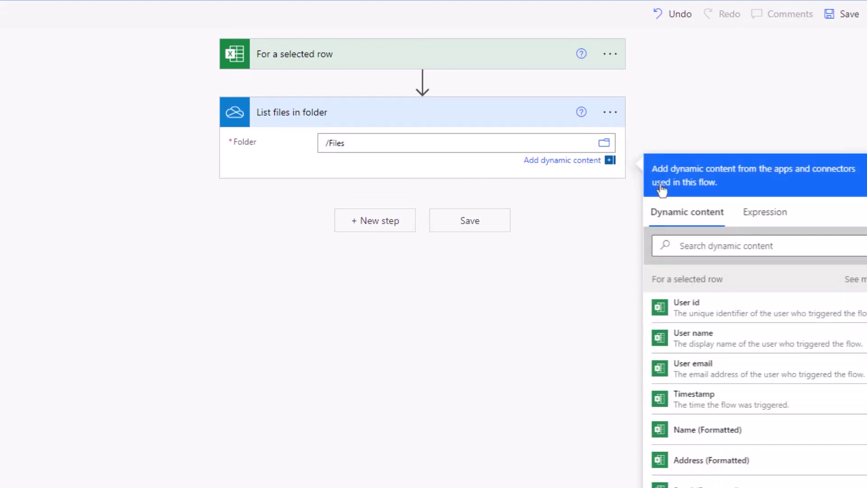
pyautogui.click(375, 296)
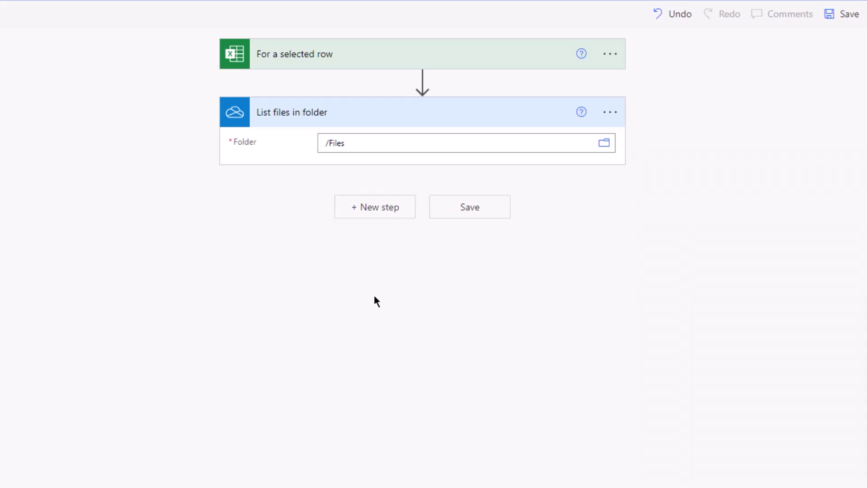
pyautogui.click(359, 223)
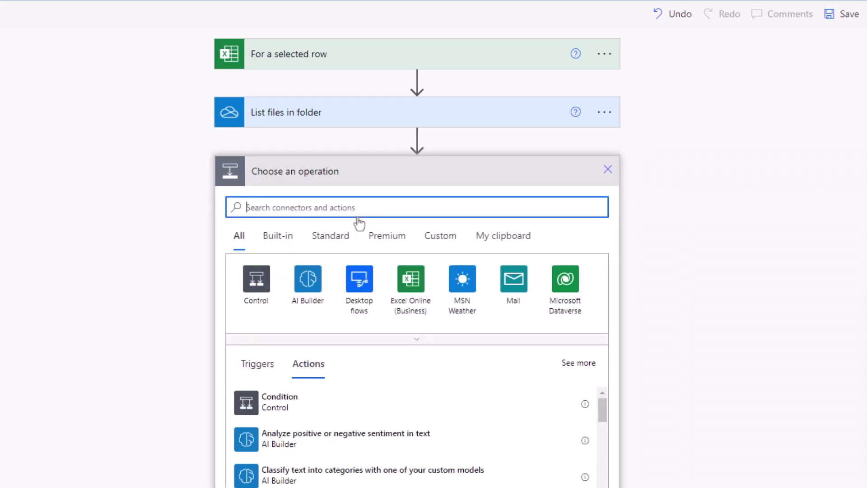
# Step: Add a Control 'Apply to each' loop over the 'value' output and begin an action inside it
pyautogui.click(256, 282)
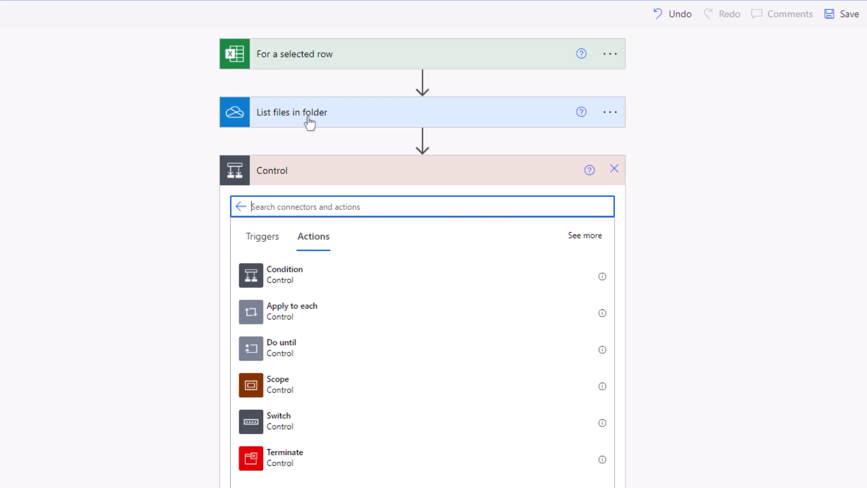
pyautogui.click(284, 320)
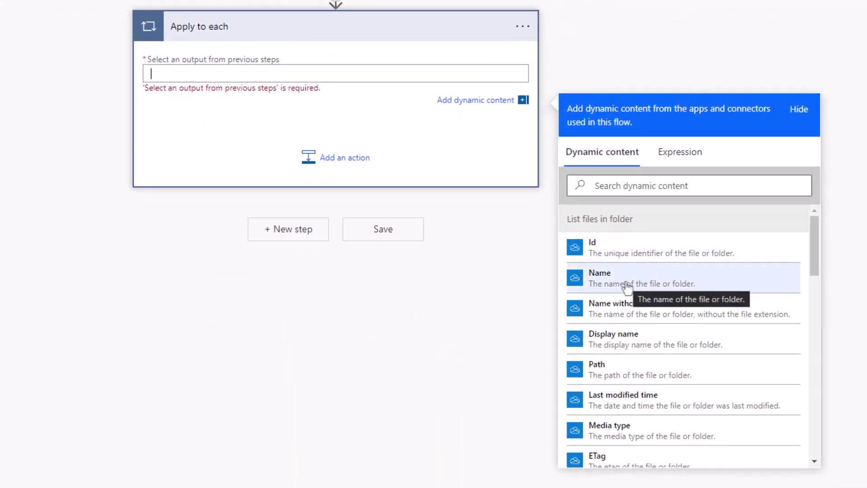
pyautogui.click(658, 182)
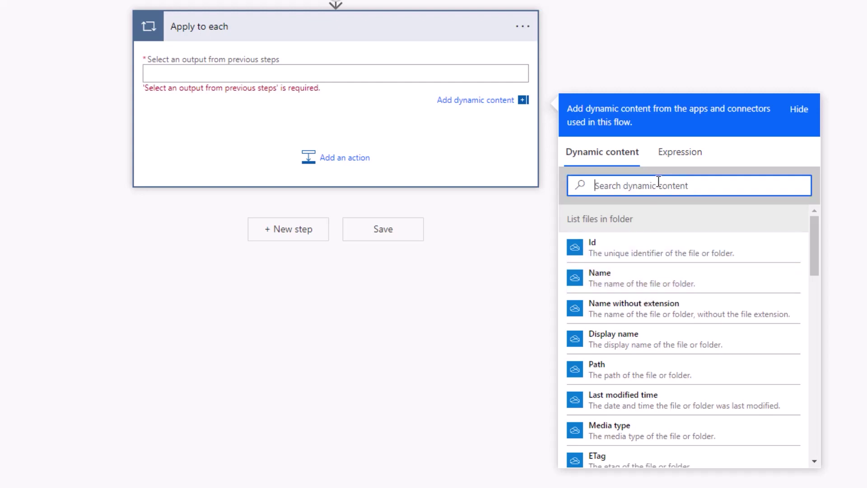
pyautogui.write('value')
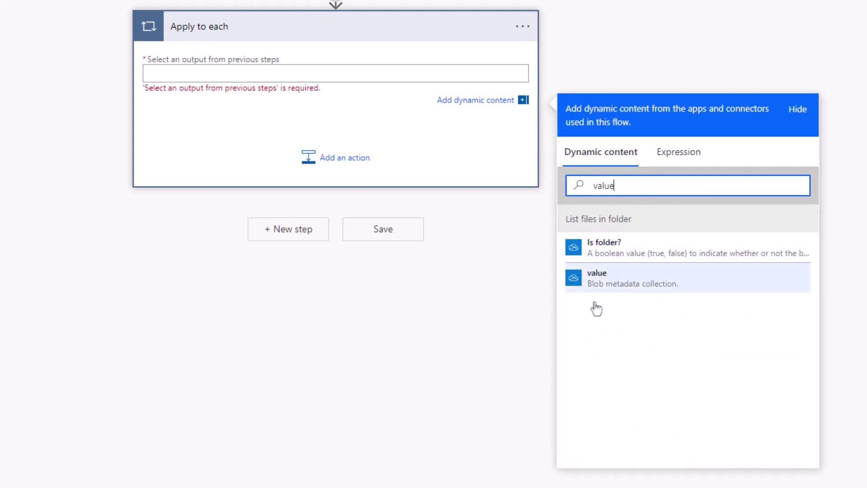
pyautogui.click(652, 283)
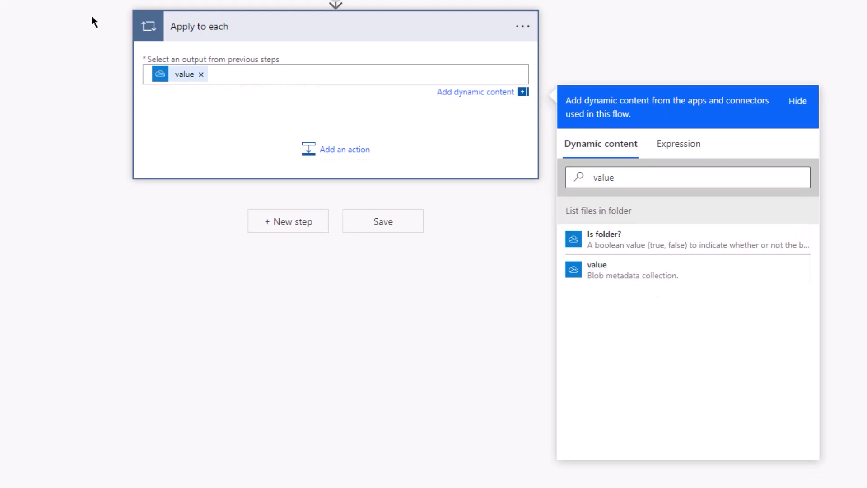
pyautogui.click(335, 154)
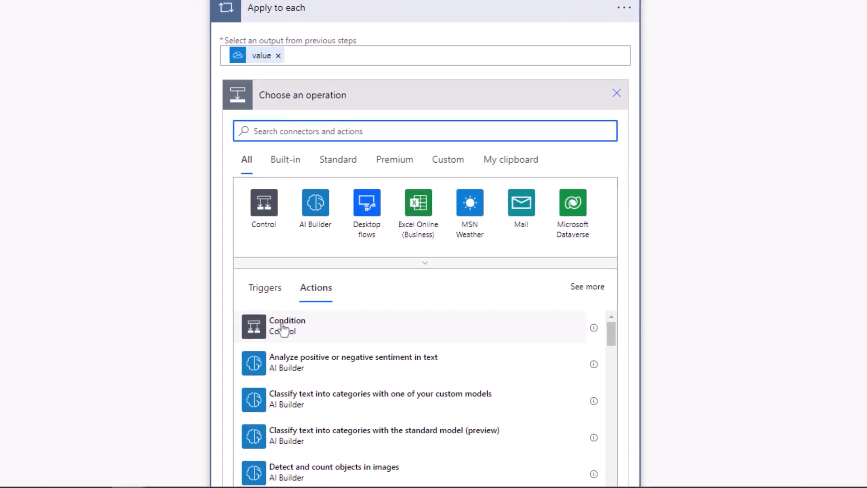
# Step: Add a Condition inside the loop with the row's Attachement column as its left value
pyautogui.click(283, 329)
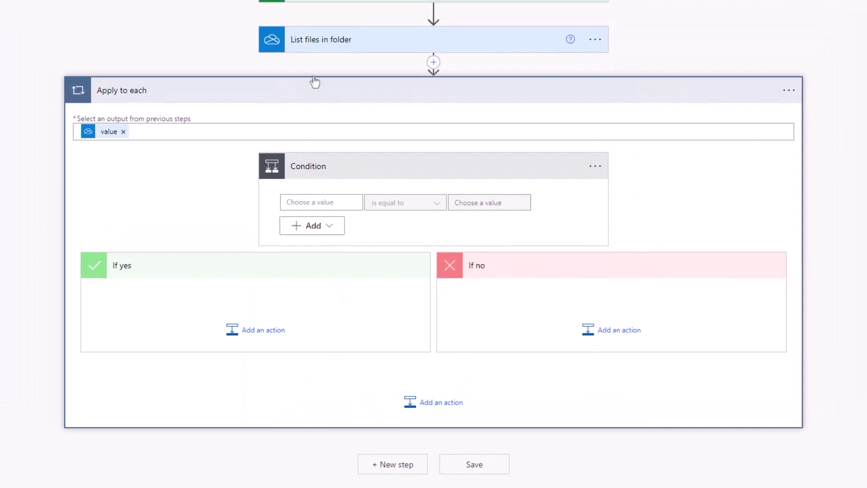
pyautogui.click(320, 202)
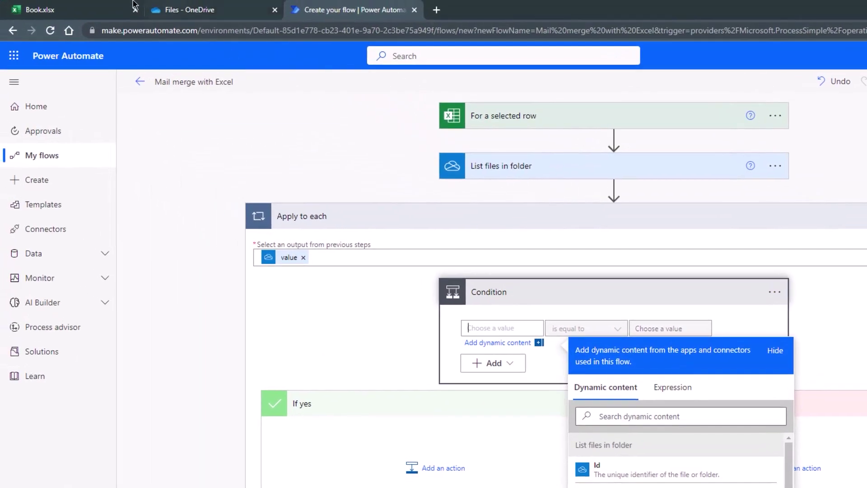
pyautogui.click(98, 6)
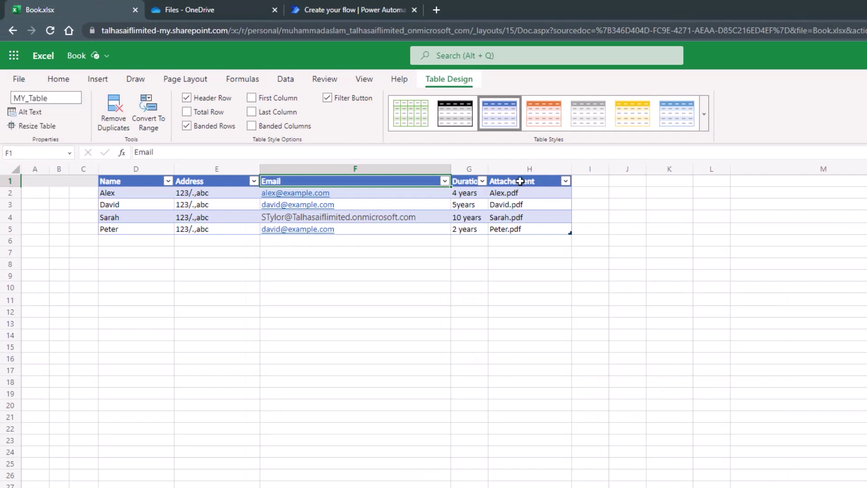
pyautogui.click(352, 10)
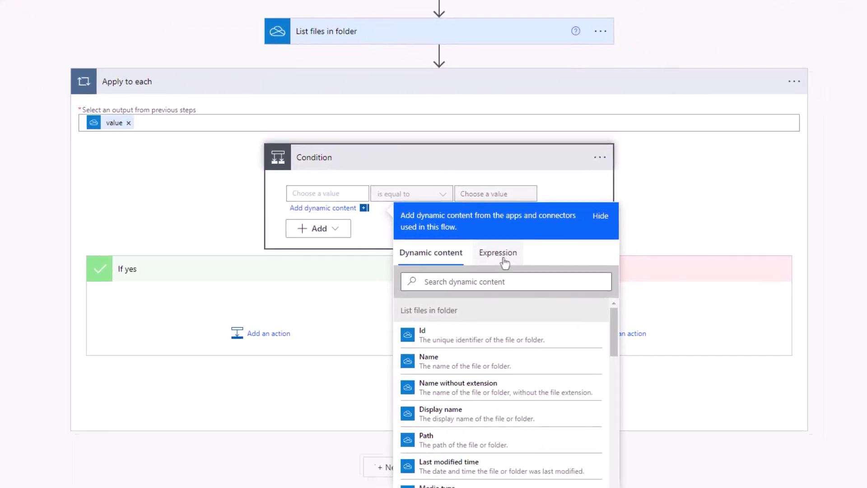
pyautogui.click(492, 286)
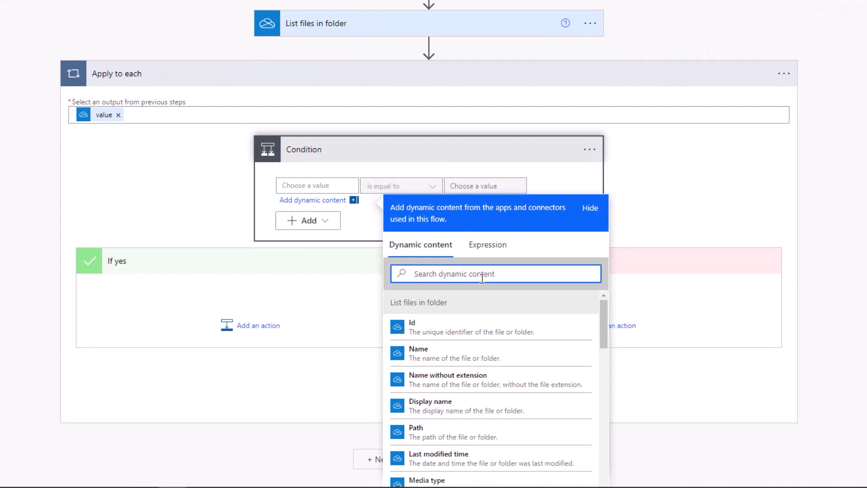
pyautogui.write('attache')
pyautogui.click(447, 348)
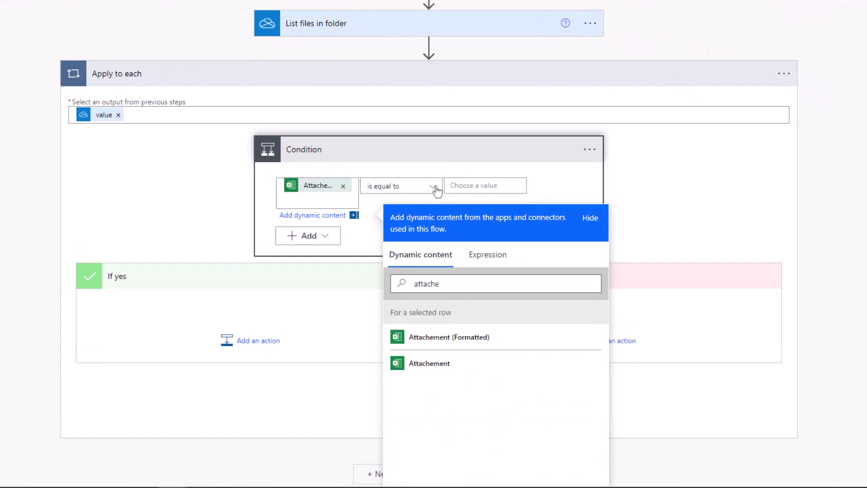
# Step: Make the condition test 'is equal to' the file's Display name
pyautogui.click(437, 190)
pyautogui.click(408, 246)
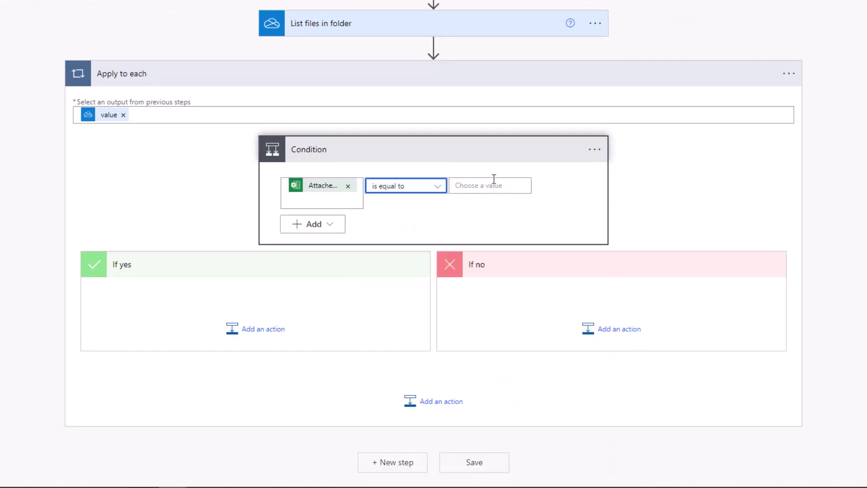
pyautogui.click(494, 179)
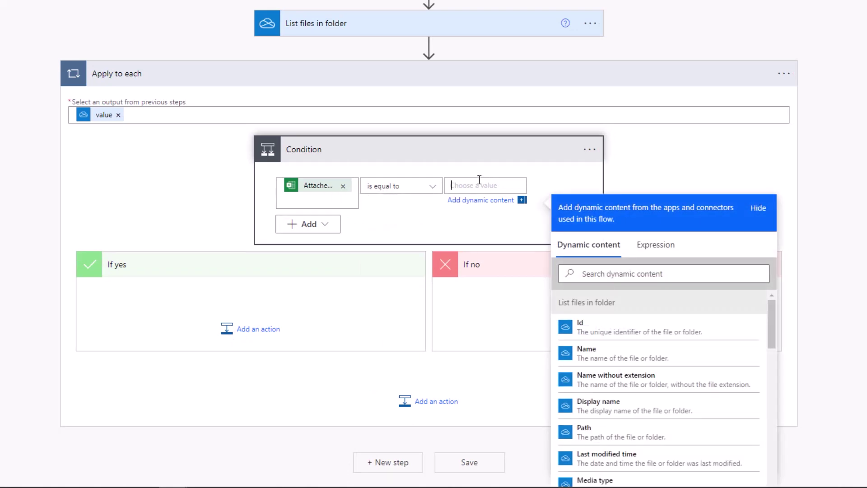
pyautogui.write('display')
pyautogui.press('Return')
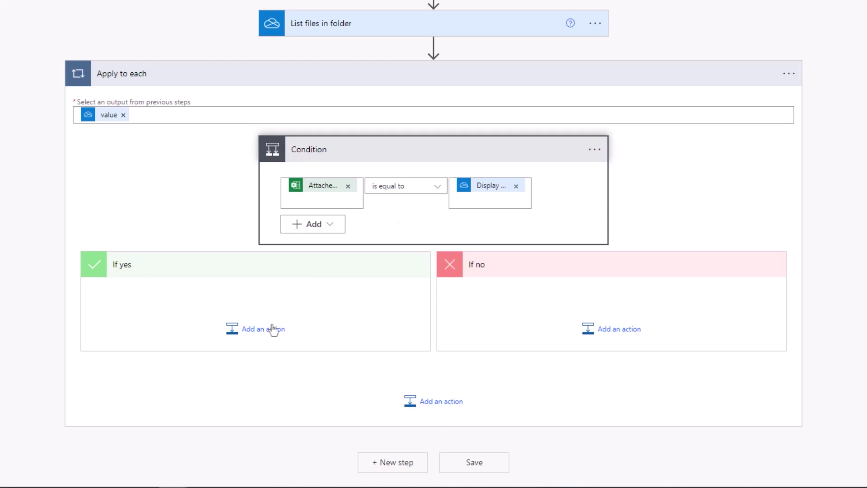
pyautogui.click(268, 331)
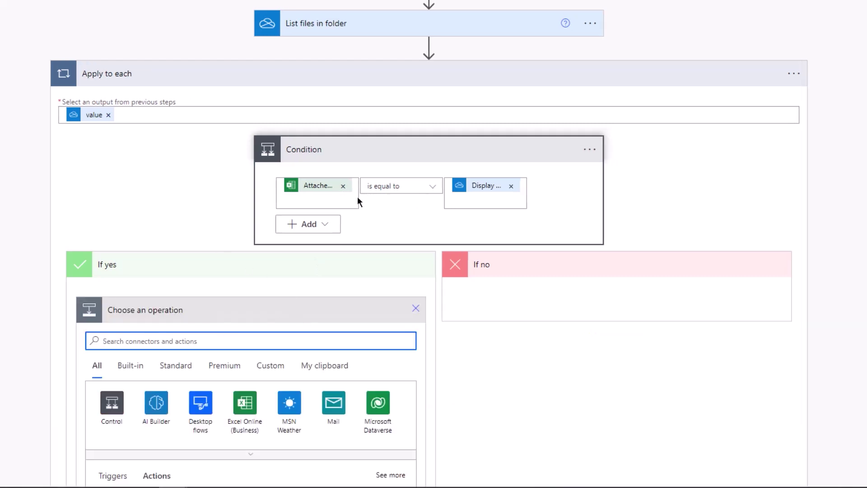
# Step: In If yes, add a OneDrive for Business 'Get file content' action reading the file by its Id
pyautogui.write('onedir')
pyautogui.press('BackSpace')
pyautogui.press('BackSpace')
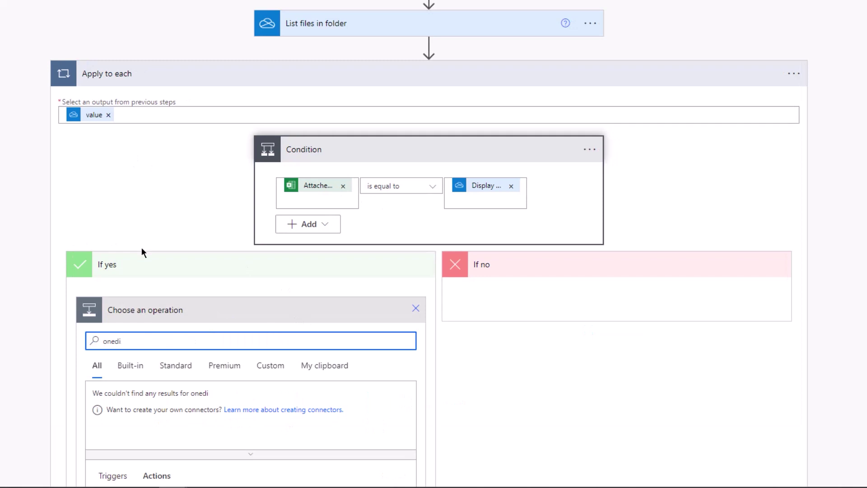
pyautogui.write('rive')
pyautogui.scroll(-3, 142, 251)
pyautogui.click(121, 249)
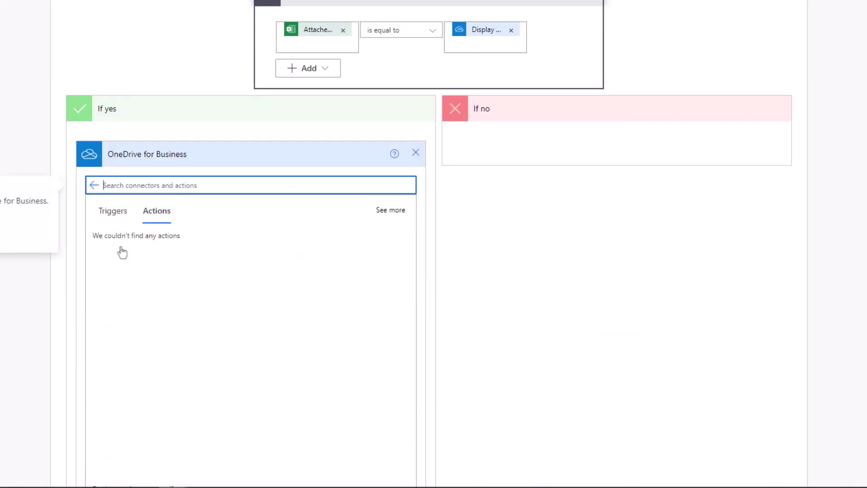
pyautogui.scroll(-6, 243, 264)
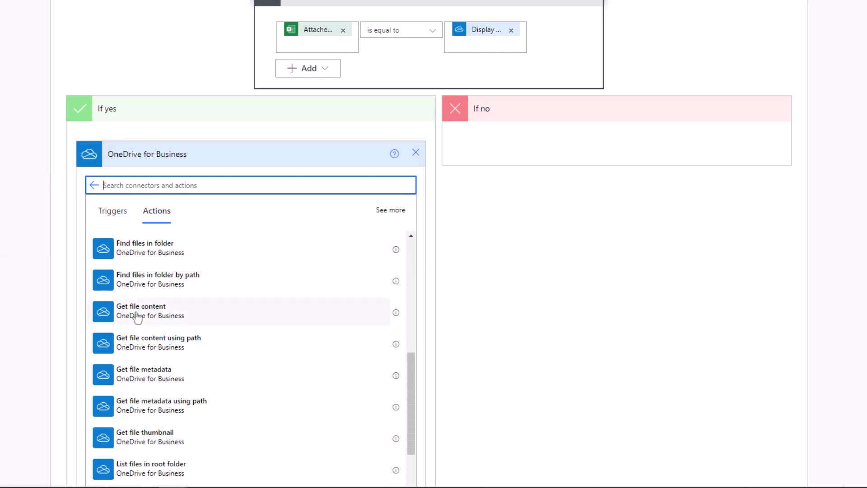
pyautogui.click(137, 317)
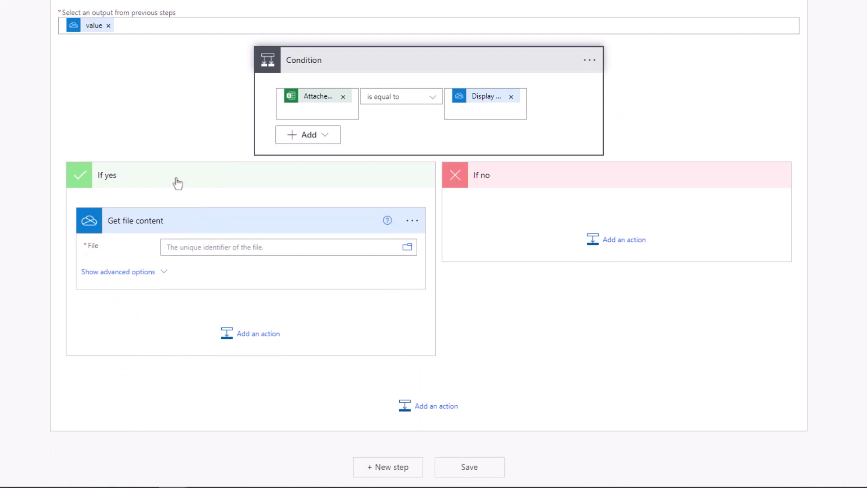
pyautogui.click(275, 248)
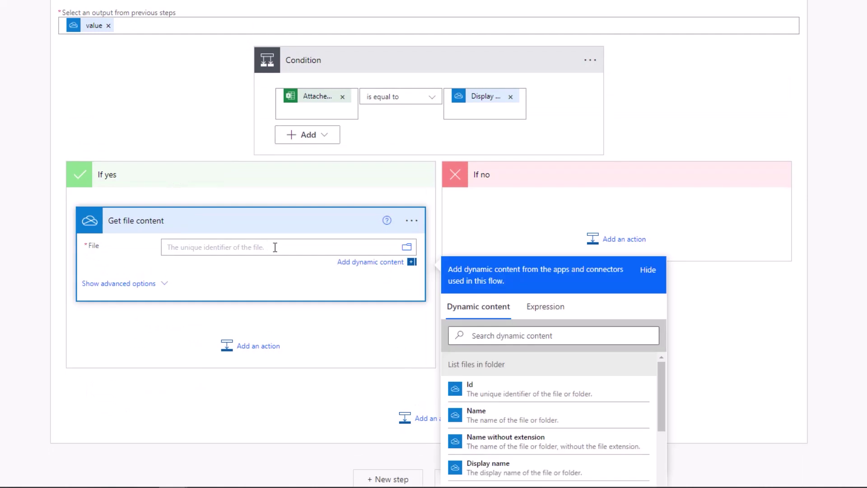
pyautogui.click(519, 394)
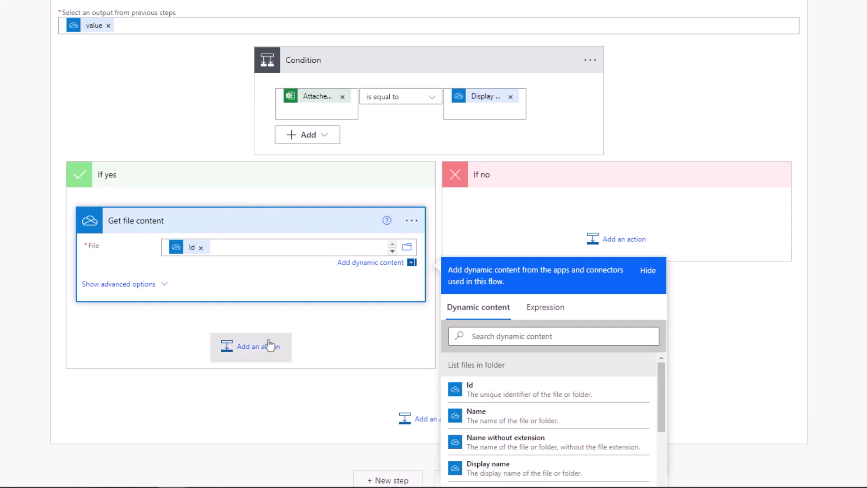
# Step: Add an Office 365 Outlook 'Send an email (V2)' action after Get file content
pyautogui.click(254, 350)
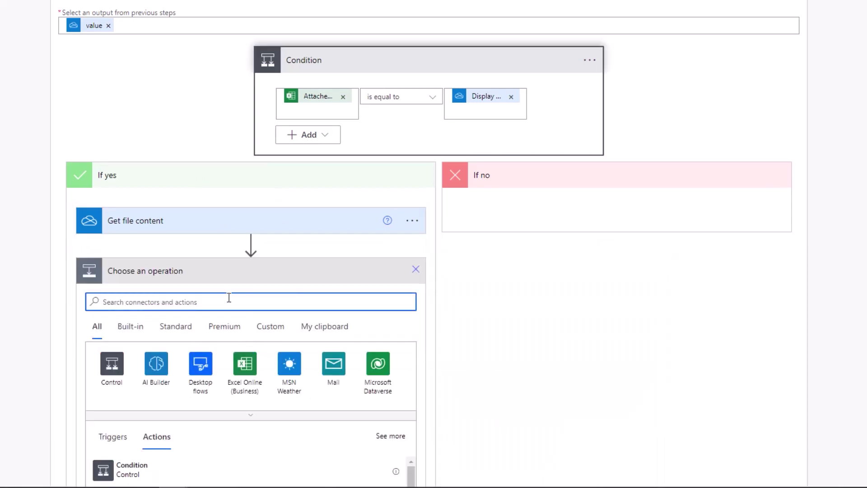
pyautogui.write('outllo')
pyautogui.press('BackSpace')
pyautogui.press('BackSpace')
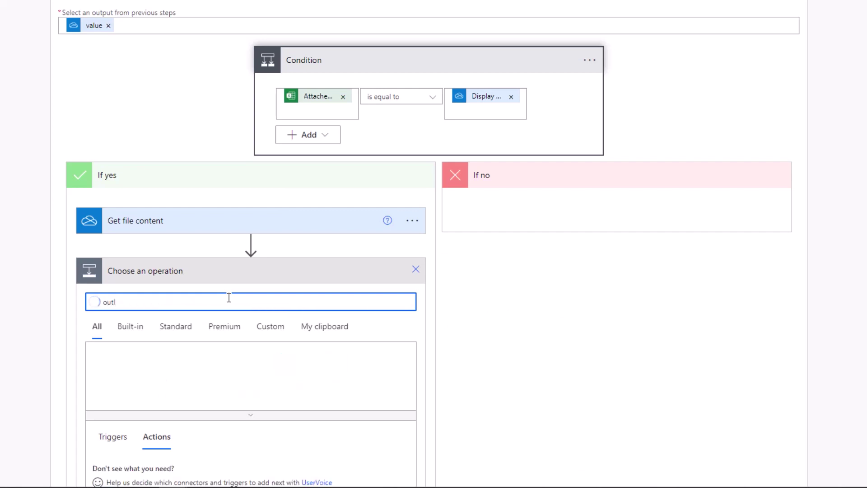
pyautogui.write('ook')
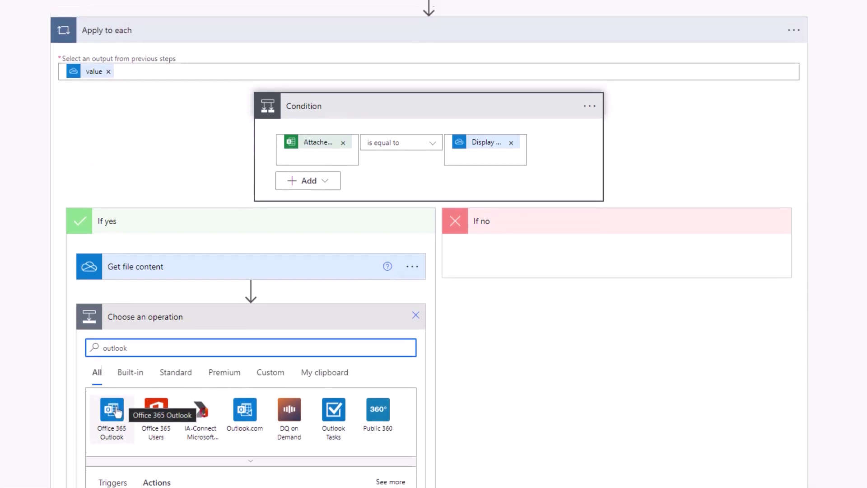
pyautogui.click(113, 410)
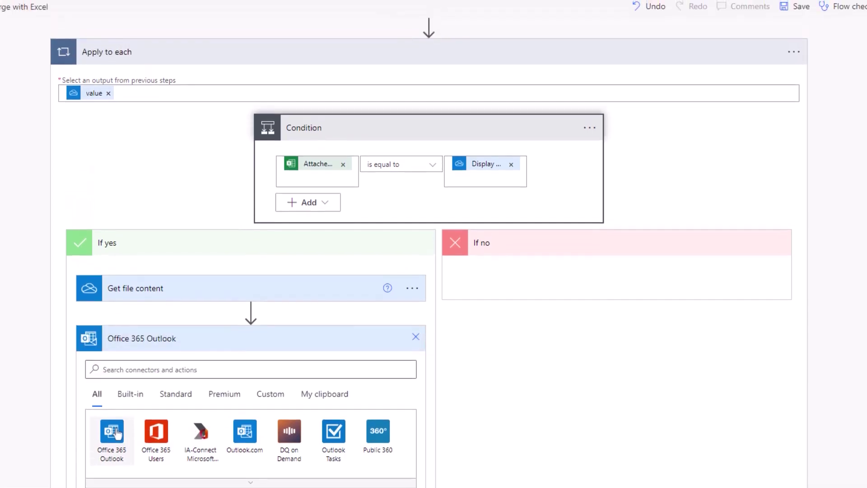
pyautogui.scroll(-5, 236, 262)
pyautogui.click(237, 252)
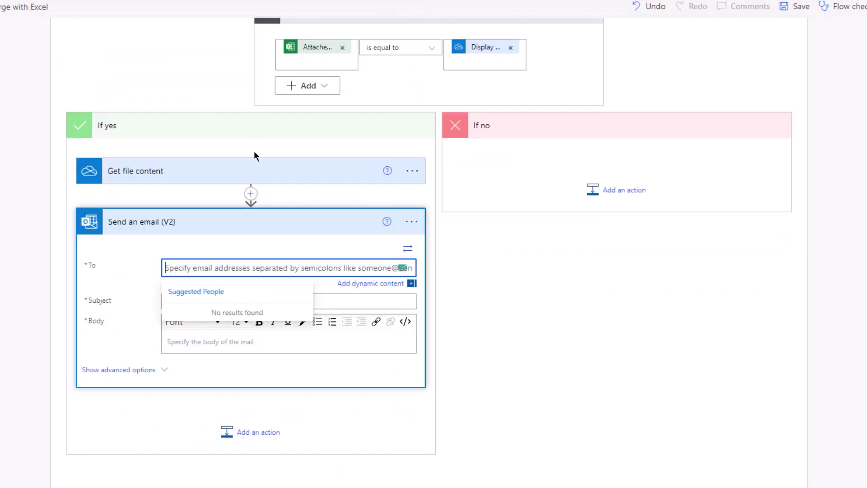
# Step: Set the email's To field to the row's Email (Formatted) value
pyautogui.click(357, 283)
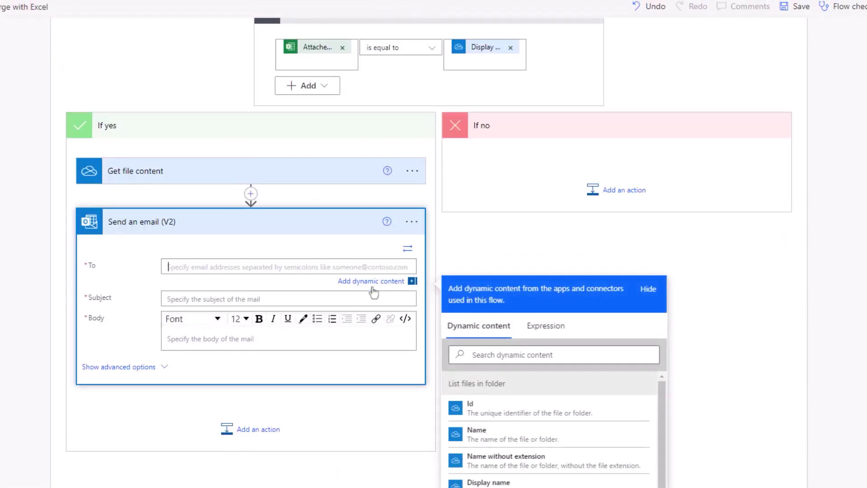
pyautogui.click(526, 355)
pyautogui.write('emai')
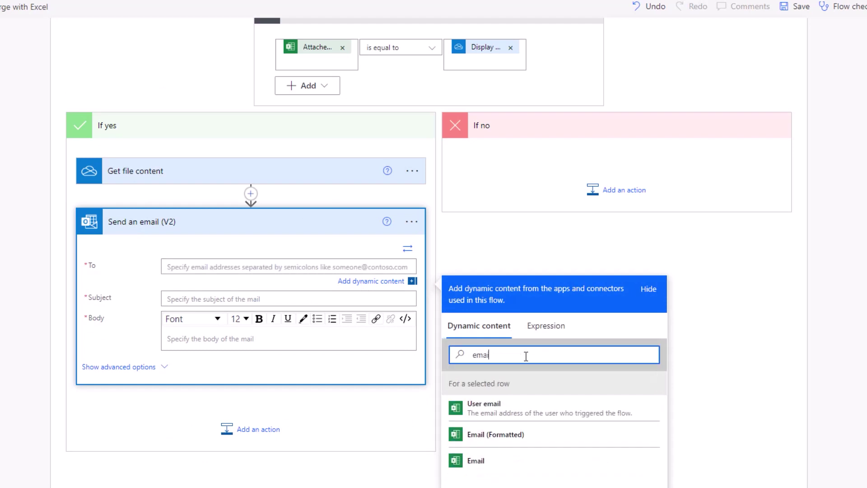
pyautogui.click(508, 445)
pyautogui.click(198, 301)
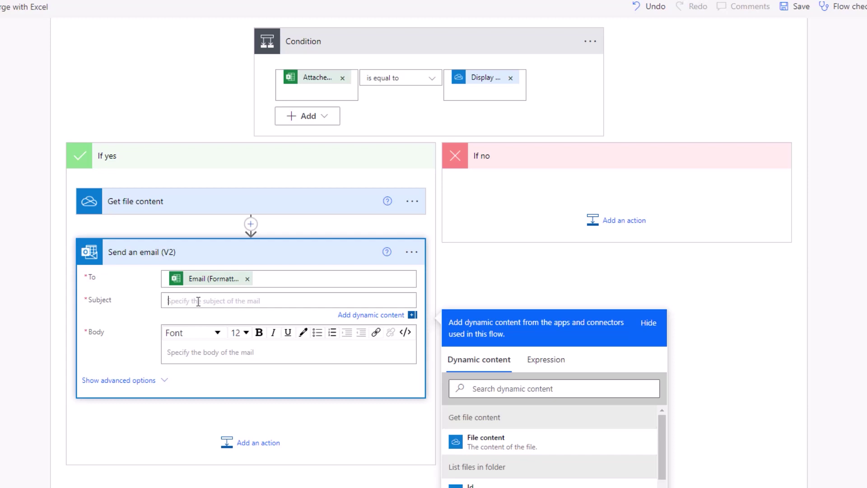
# Step: Enter subject 'Your Yearly Report' and start the body with 'Hi,' plus the row's Name (Formatted)
pyautogui.write('Your Yearly Report')
pyautogui.click(189, 350)
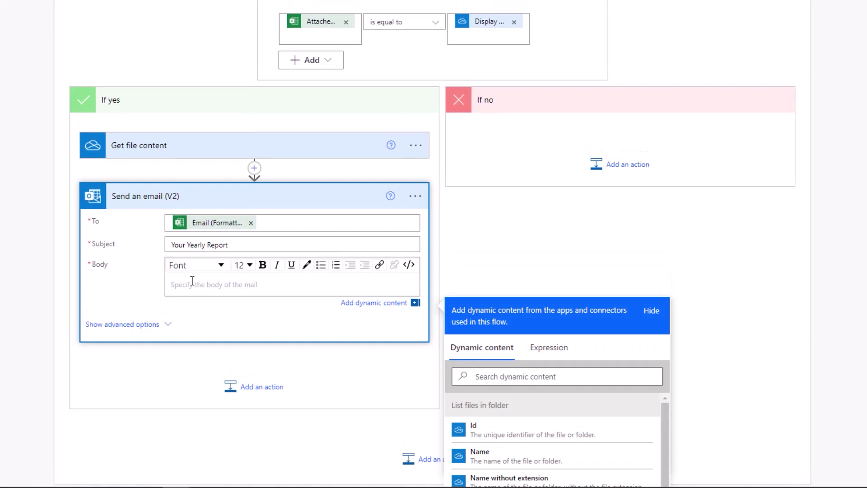
pyautogui.write('Hi,')
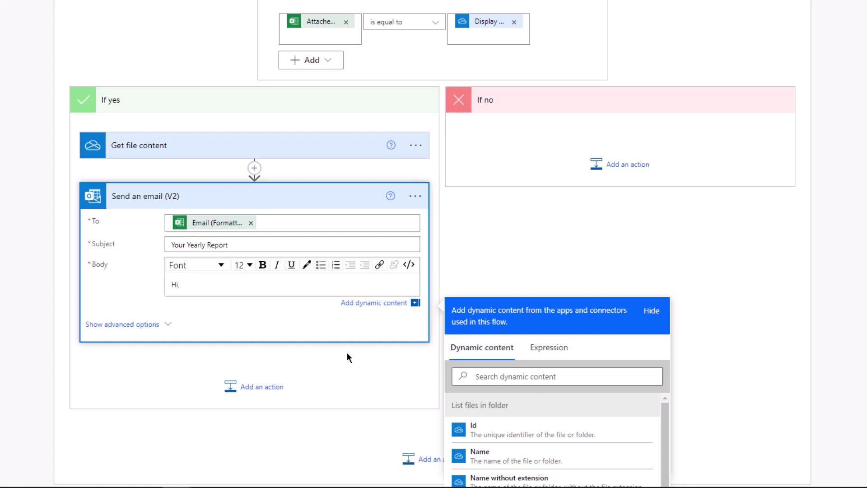
pyautogui.click(529, 373)
pyautogui.write('name')
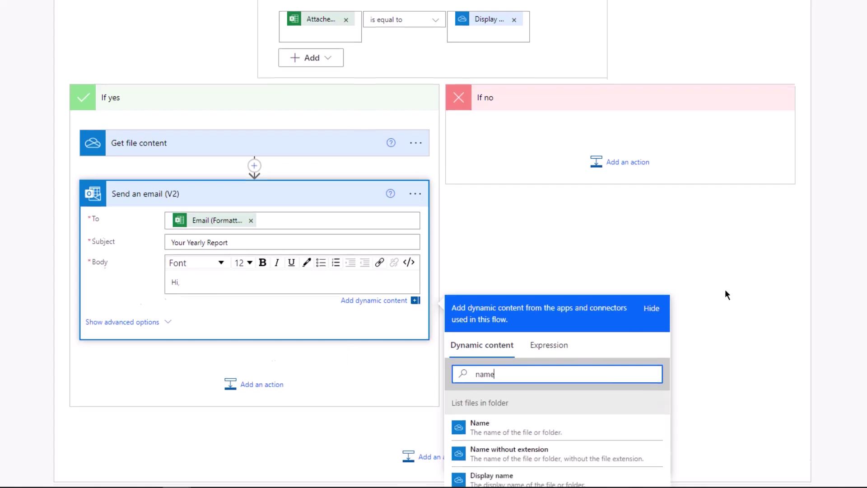
pyautogui.scroll(-3, 725, 294)
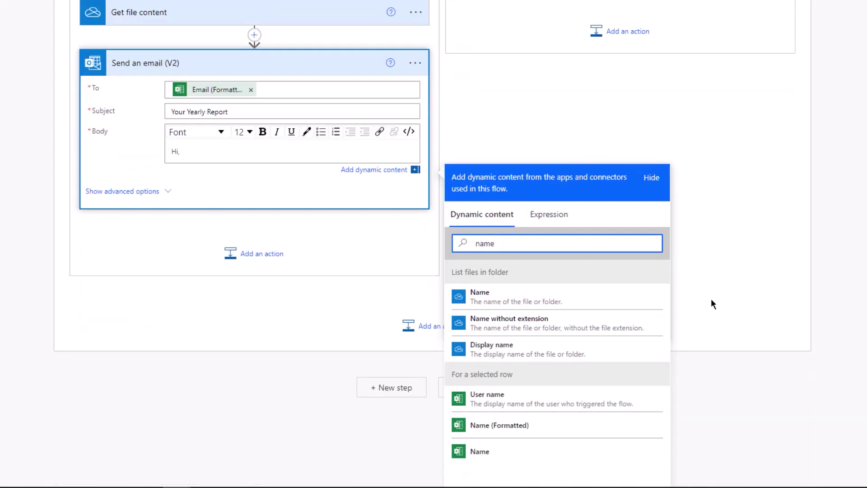
pyautogui.click(518, 432)
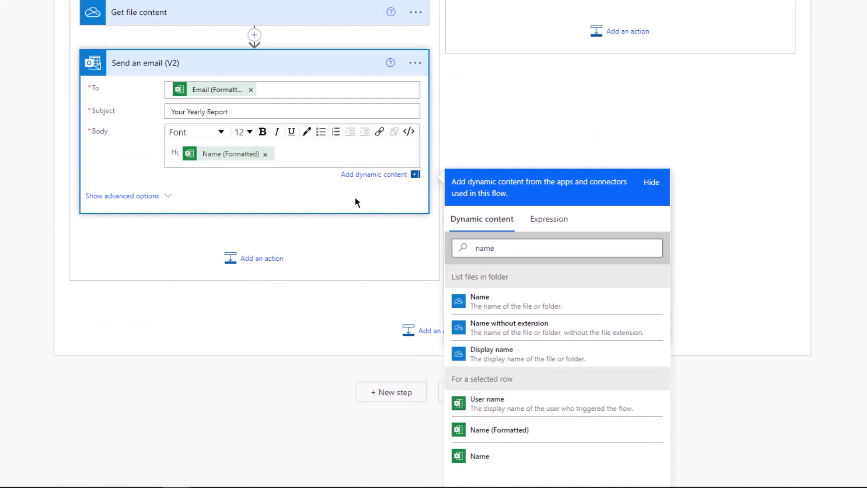
# Step: Add a body line 'Please find the attachement' with the file's Name without extension, plus a closing
pyautogui.click(293, 152)
pyautogui.press('Return')
pyautogui.write('Please find the attachement')
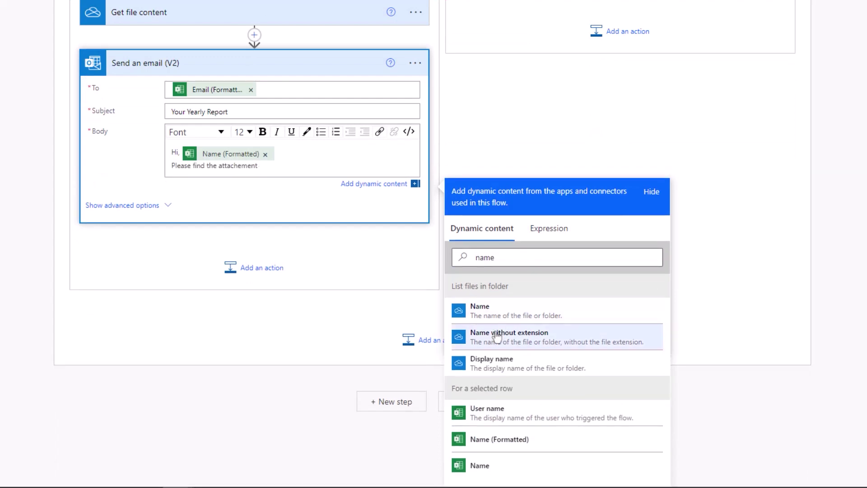
pyautogui.click(548, 341)
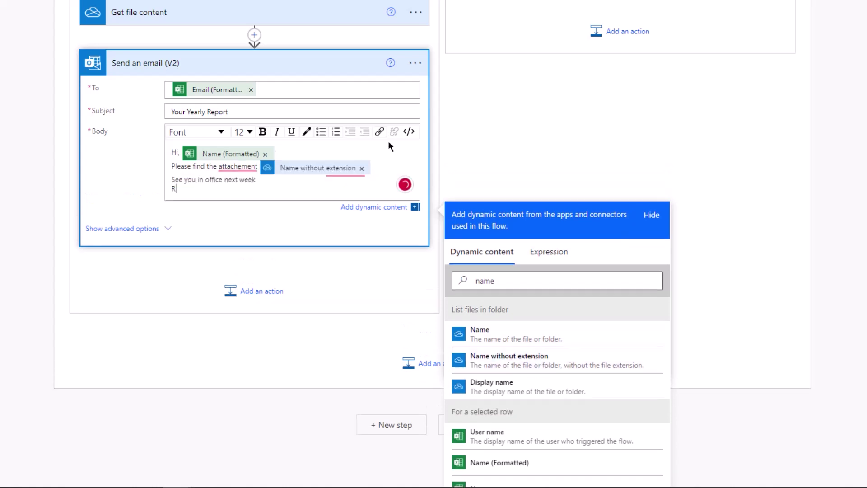
pyautogui.write('egards')
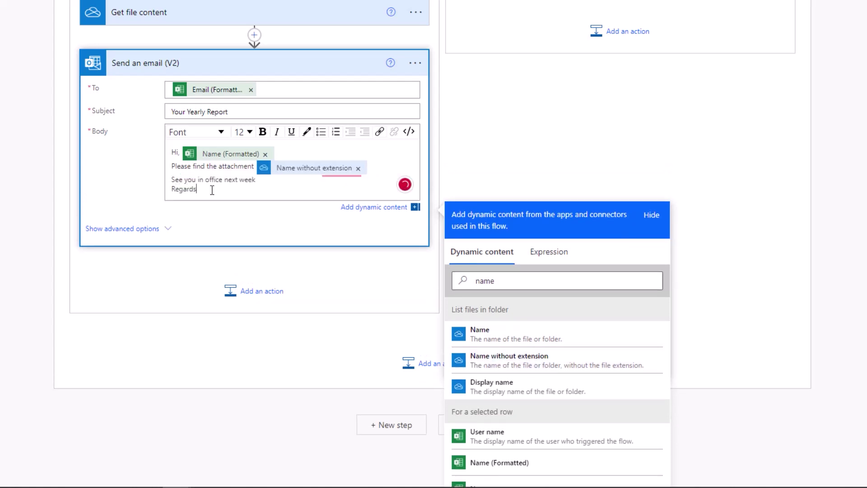
# Step: Set attachment Name to the file's Name and Content to File content, save, and return to Book.xlsx
pyautogui.click(152, 231)
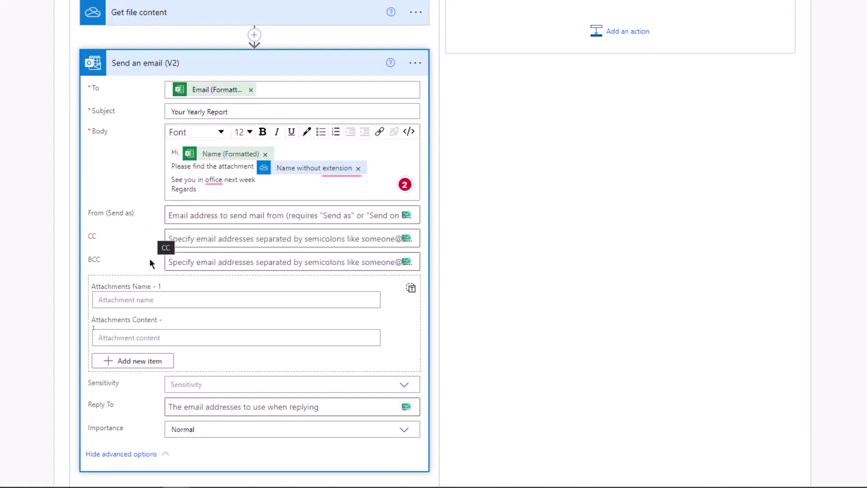
pyautogui.click(137, 298)
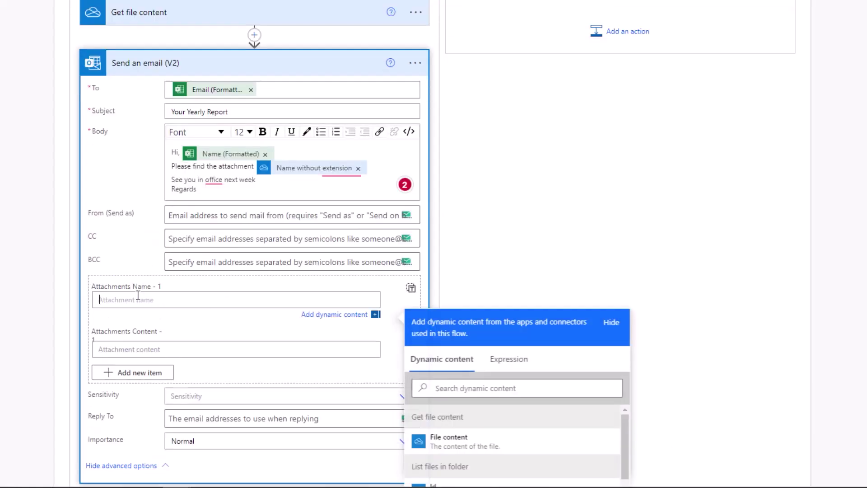
pyautogui.scroll(-4, 735, 230)
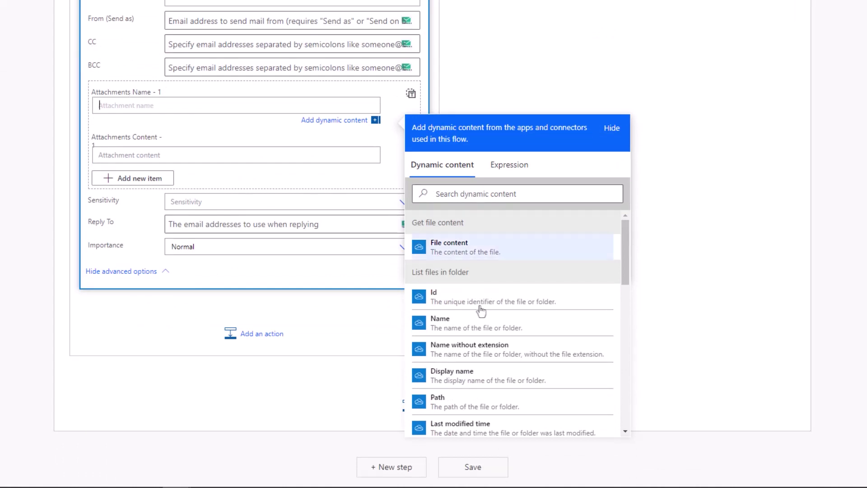
pyautogui.click(474, 325)
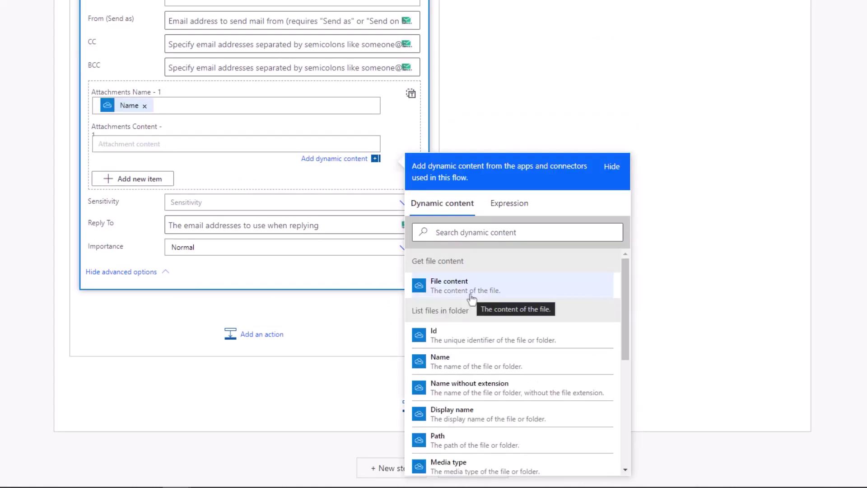
pyautogui.click(466, 298)
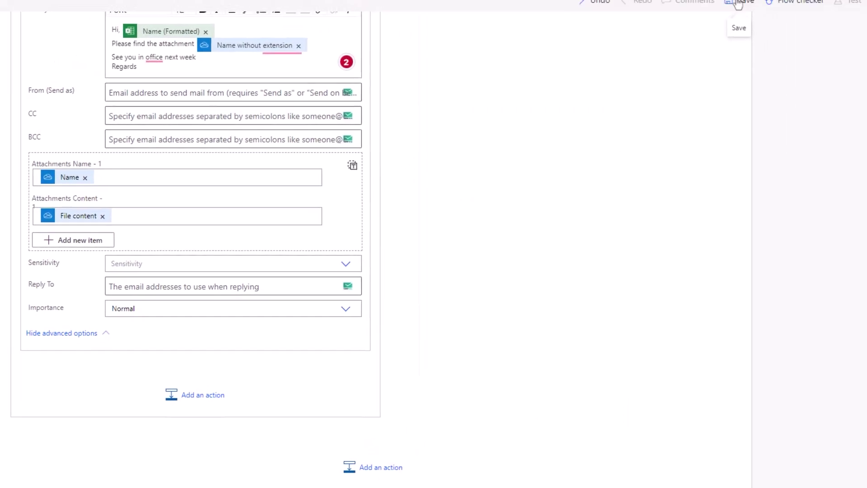
pyautogui.click(738, 4)
pyautogui.hotkey('ctrl', 'shift', 'Tab')
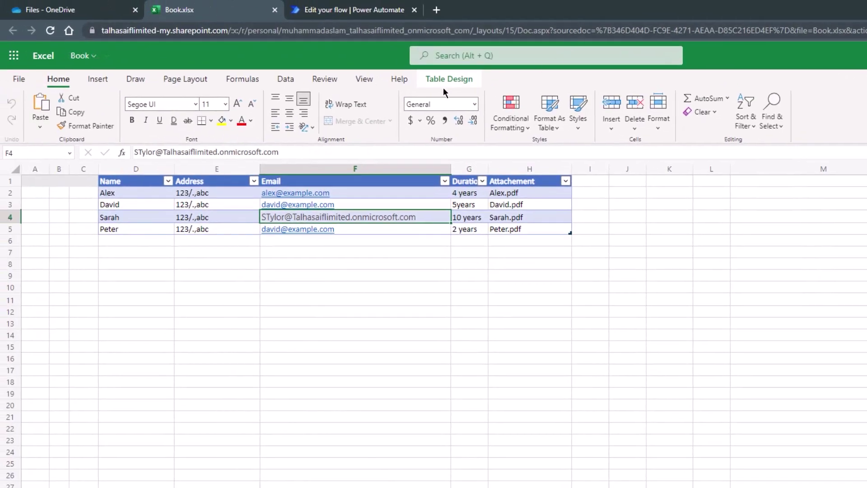
# Step: Check the Data and Insert ribbons and Office add-ins, then open the Flow pane listing 'Mail merge with Excel'
pyautogui.click(277, 79)
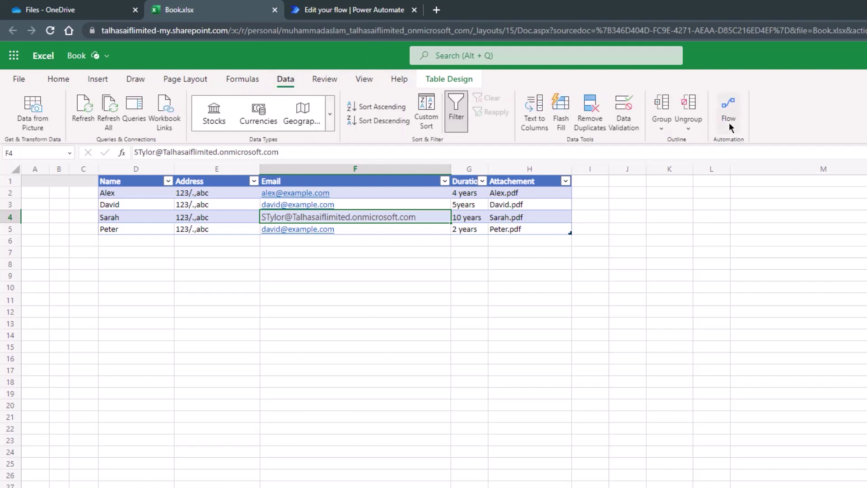
pyautogui.click(93, 80)
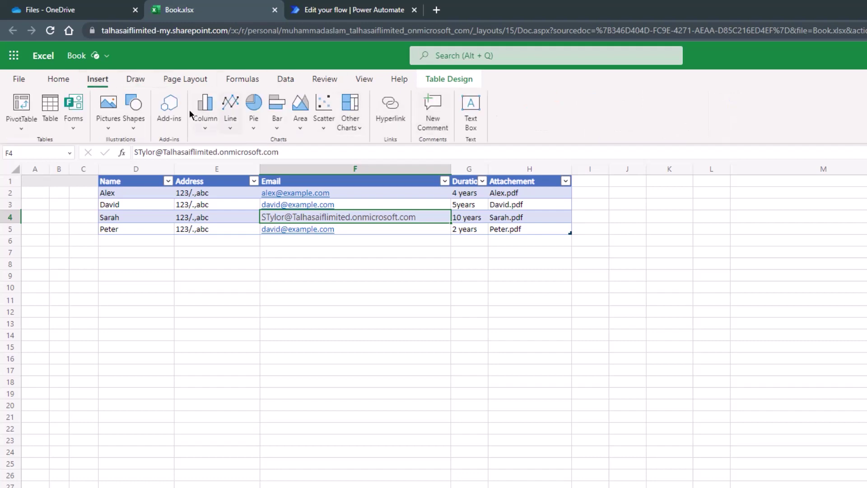
pyautogui.click(168, 119)
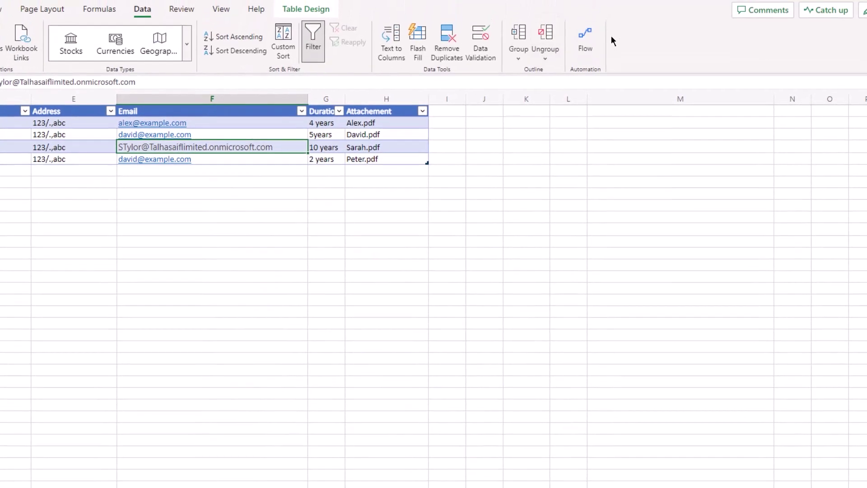
pyautogui.click(581, 40)
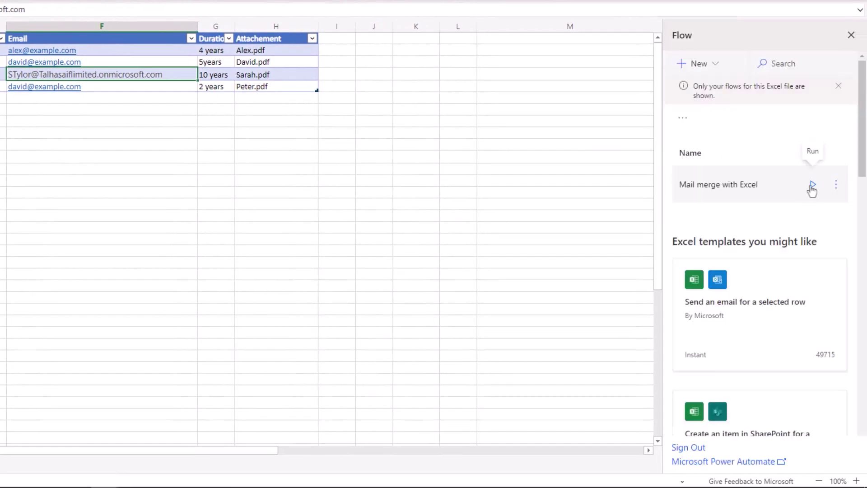
# Step: Run the Mail merge with Excel flow from Excel Online, then switch to Outlook to check delivery
pyautogui.click(811, 185)
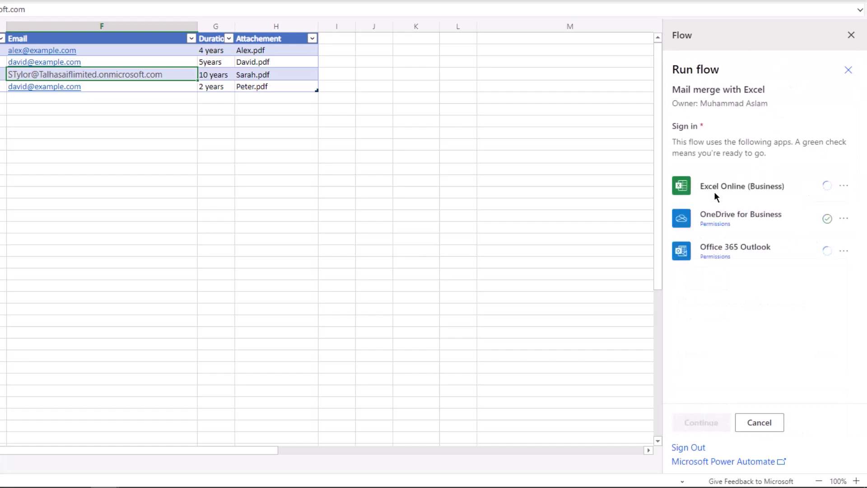
pyautogui.click(699, 423)
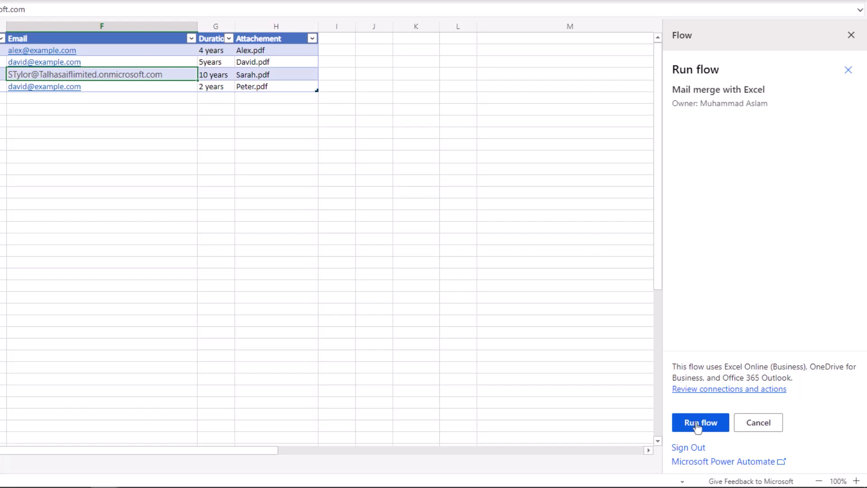
pyautogui.moveTo(273, 85); pyautogui.dragTo(255, 49)
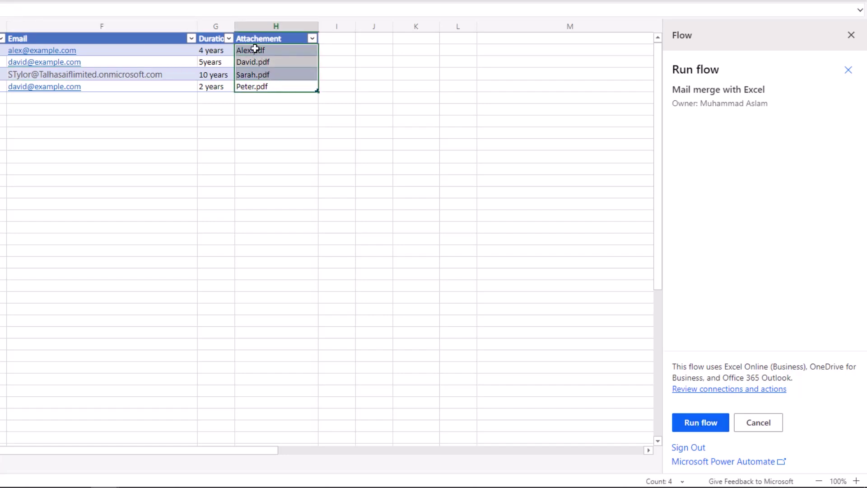
pyautogui.click(700, 422)
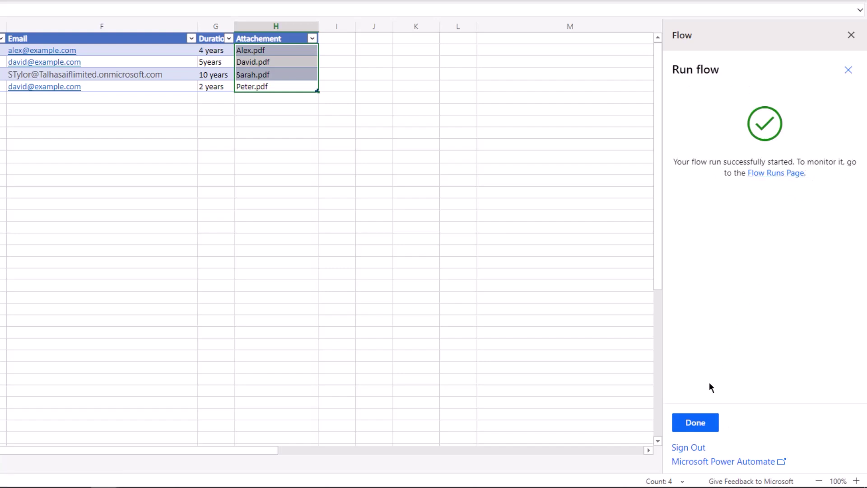
pyautogui.click(693, 427)
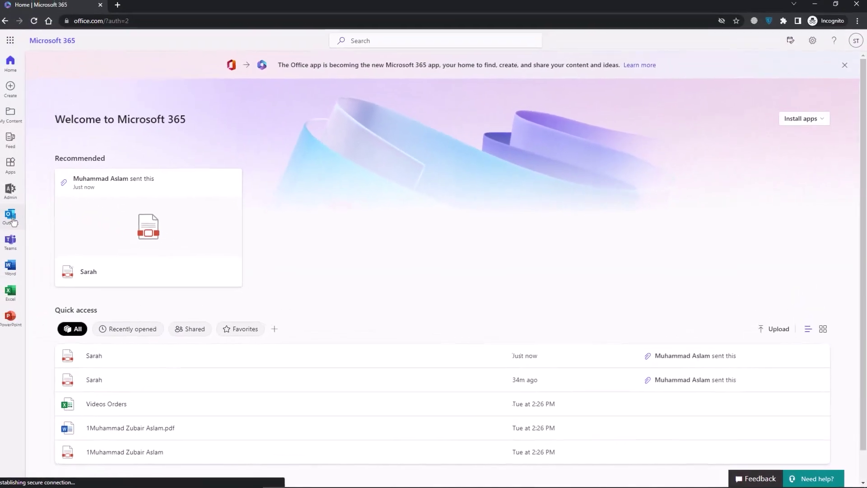
pyautogui.click(11, 217)
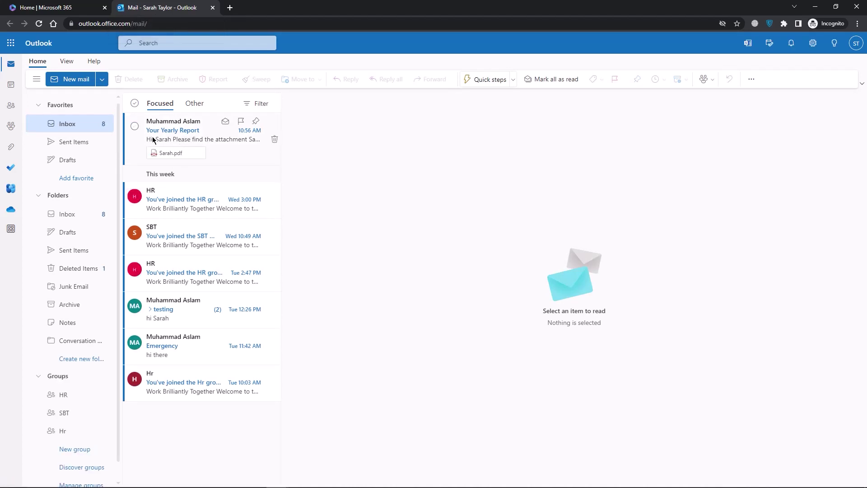
# Step: Open the 'Your Yearly Report' email with the Sarah.pdf attachment in the reading pane
pyautogui.click(199, 132)
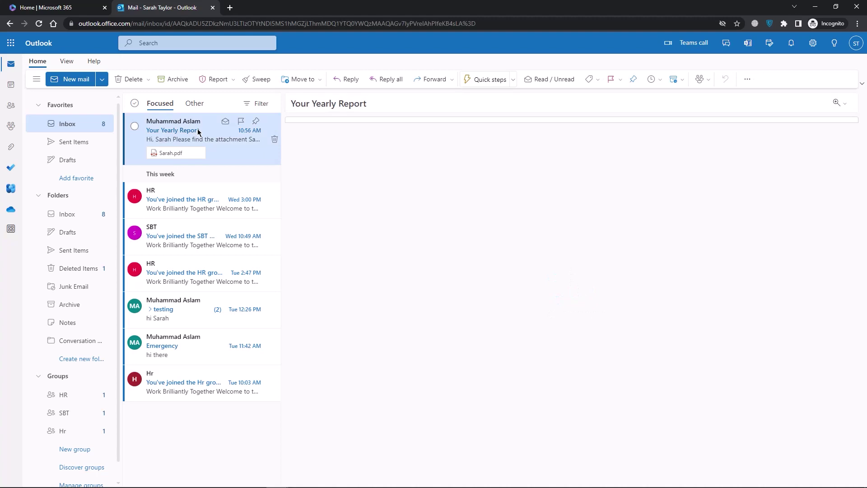